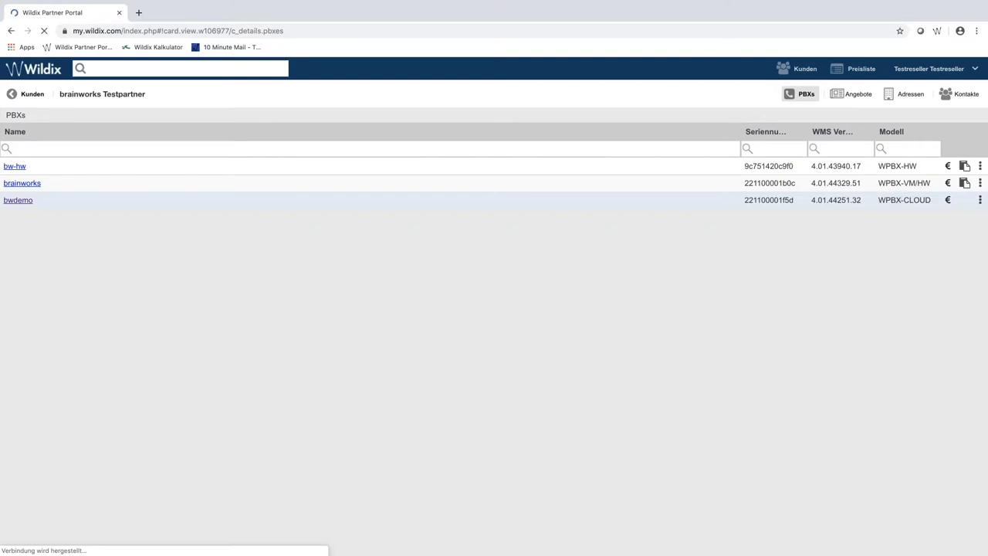
Step: Examine the devices assigned to the bwdemo PBX and return to the PBX list
click(979, 200)
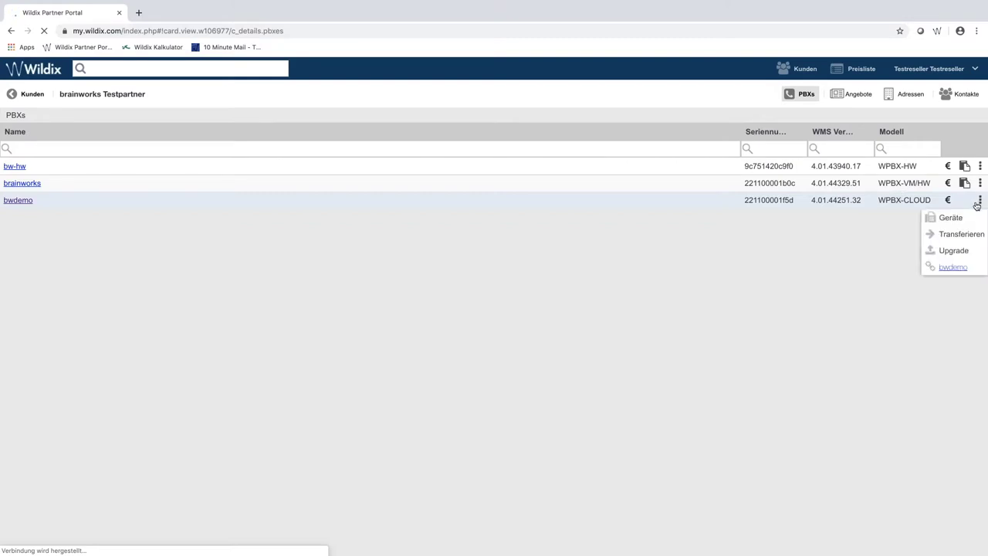
click(956, 219)
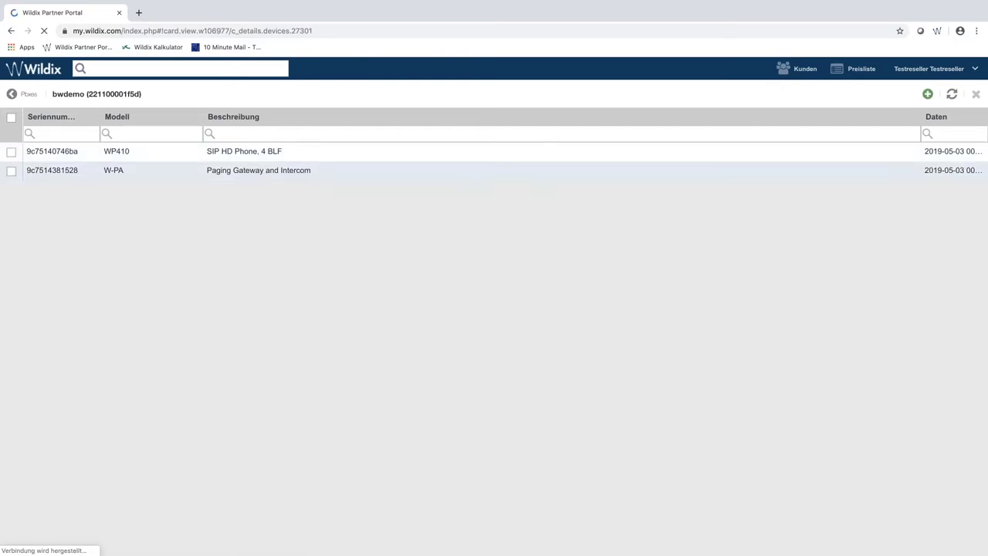
click(12, 95)
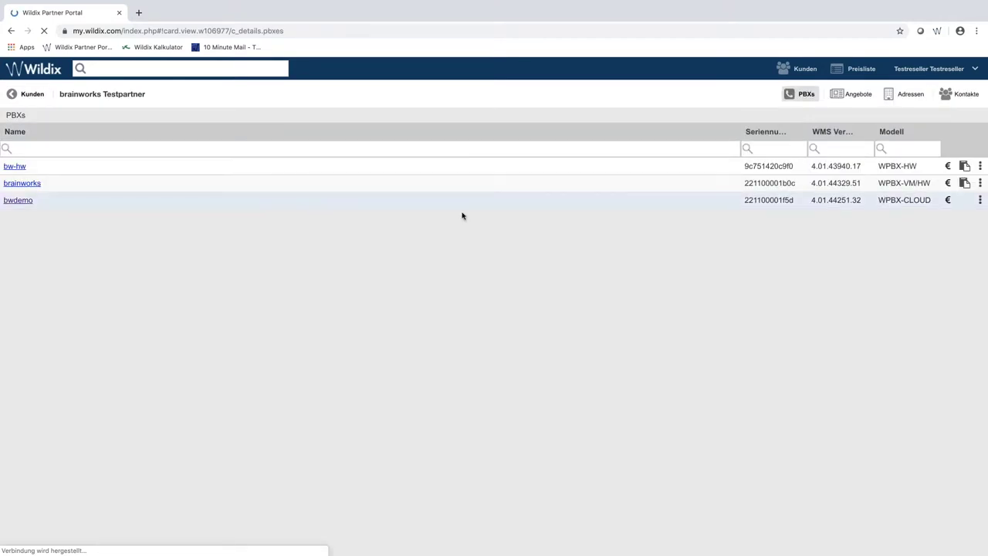
Step: Open the bwdemo PBX's management interface from the portal, correcting the address to bwdemo.wildixin.com
click(980, 200)
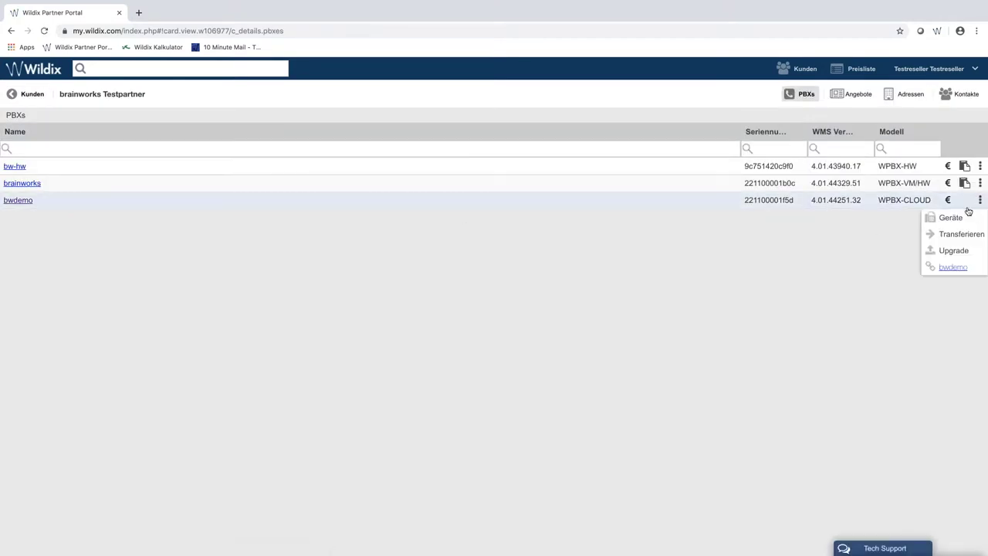
click(956, 268)
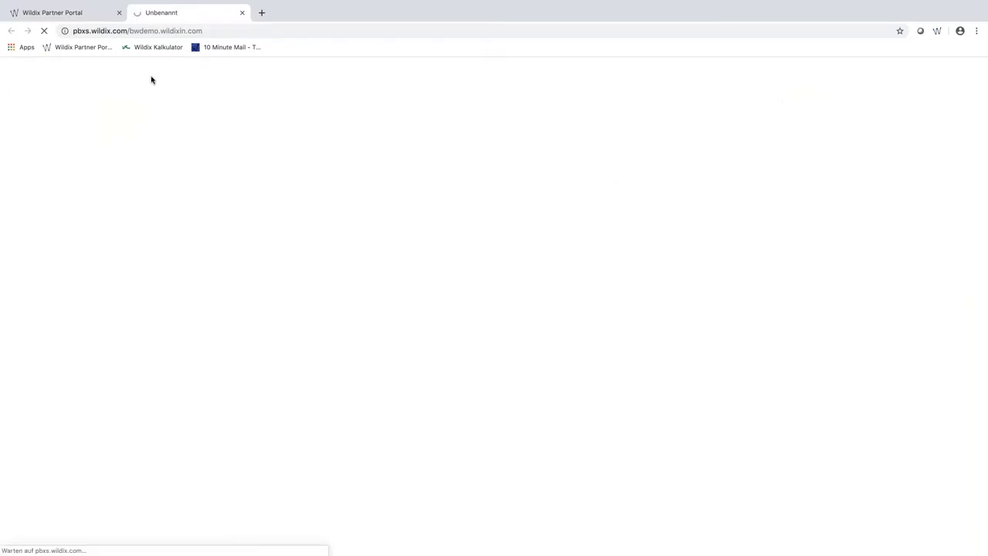
click(128, 31)
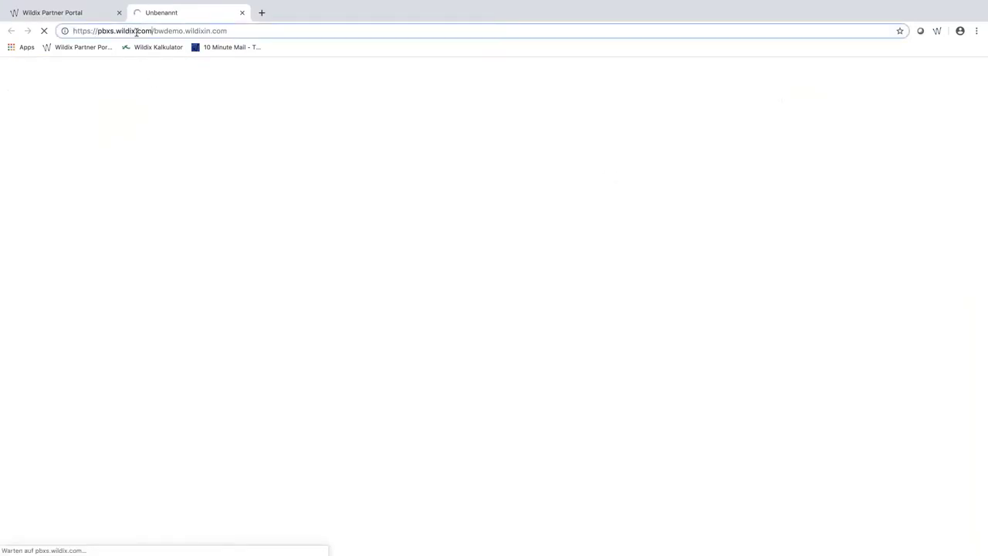
drag(154, 31, 72, 31)
key(BackSpace)
key(Return)
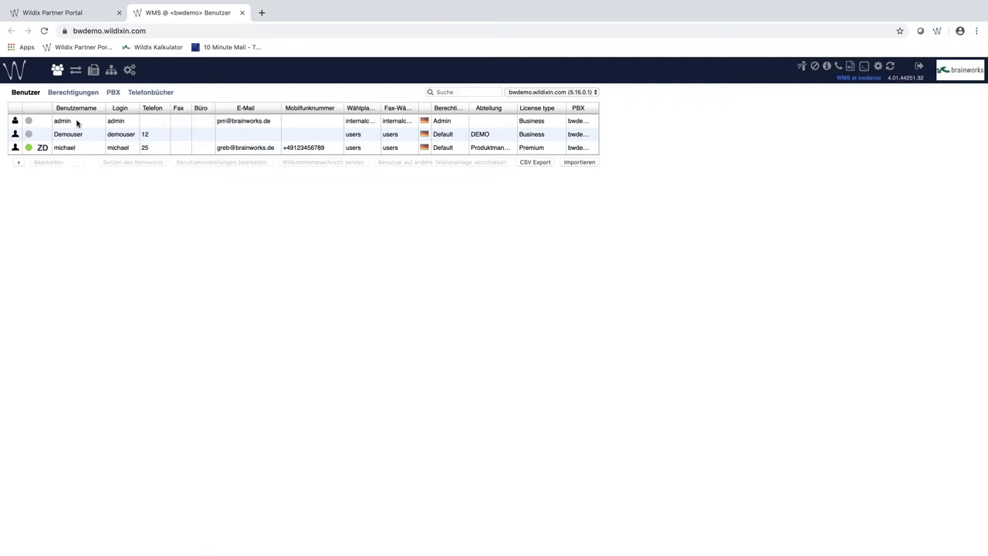
Step: Open the PBX's CRM integration settings to view the Zoho CRM and callback URL options
click(130, 70)
mouse_move(134, 83)
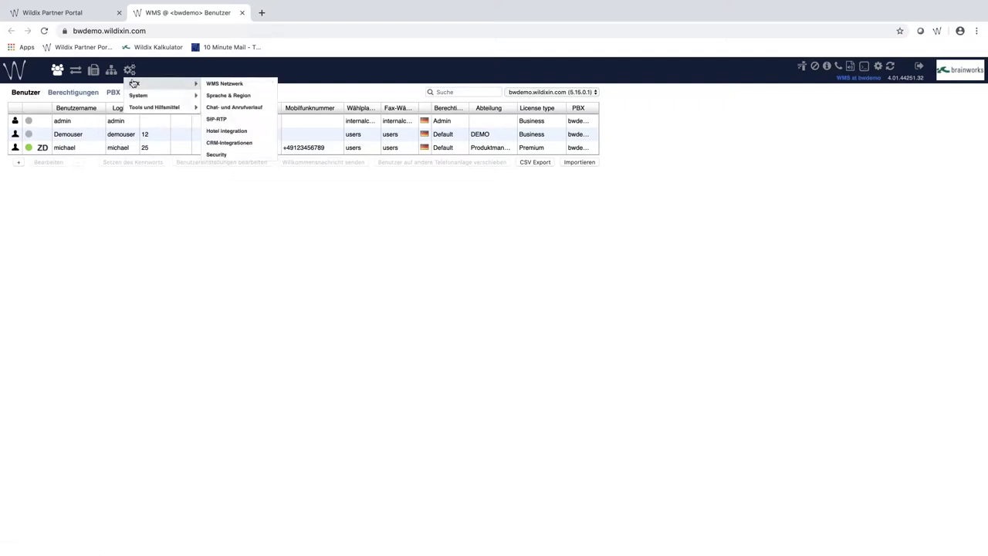
click(227, 144)
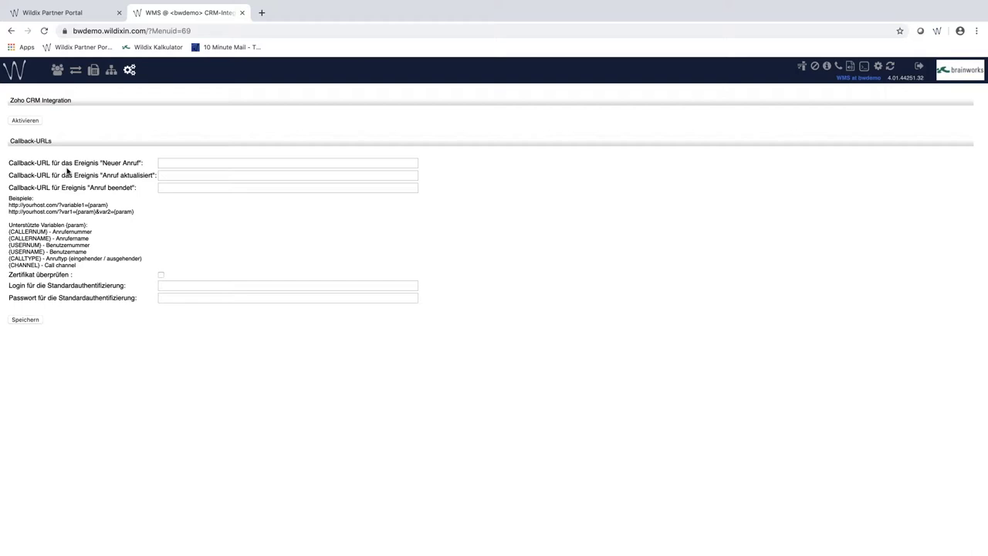
Step: Examine the PBX's hotel integration settings, including the FIAS-PMS interface and the Rooms list
click(129, 69)
mouse_move(134, 97)
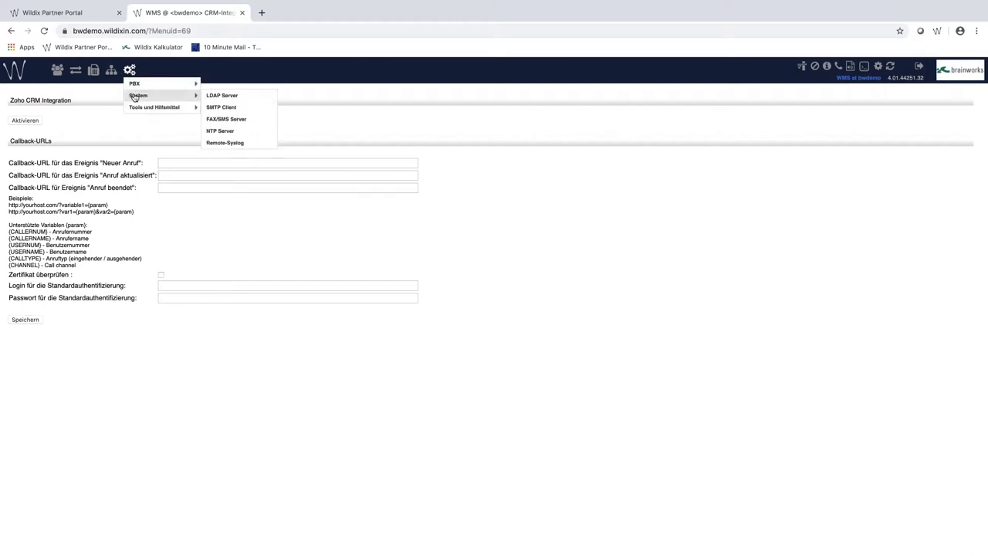
mouse_move(172, 85)
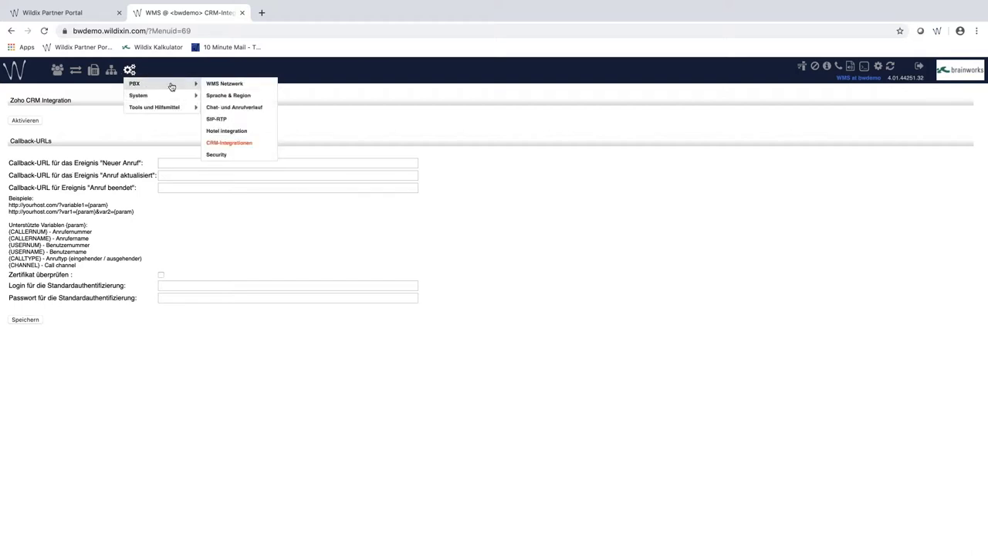
click(232, 132)
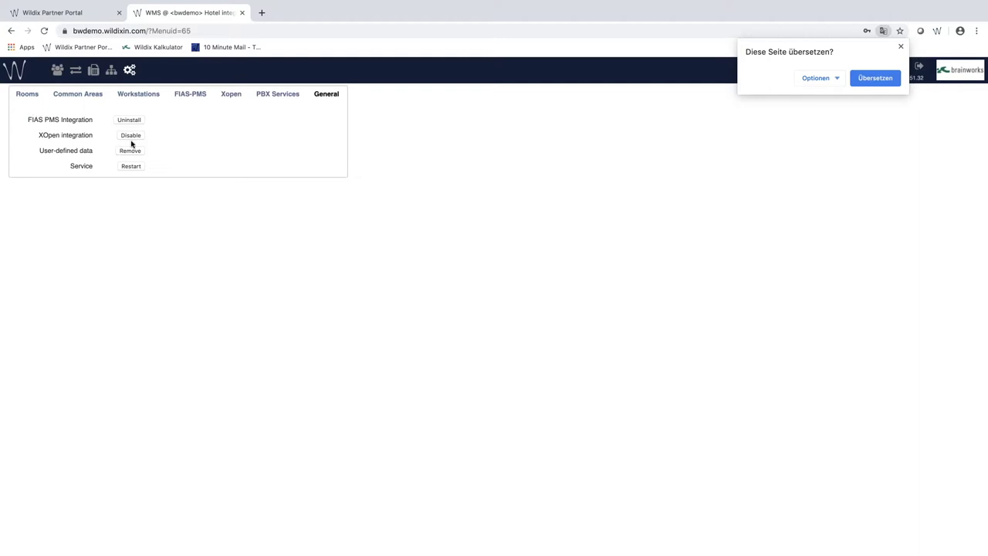
click(183, 98)
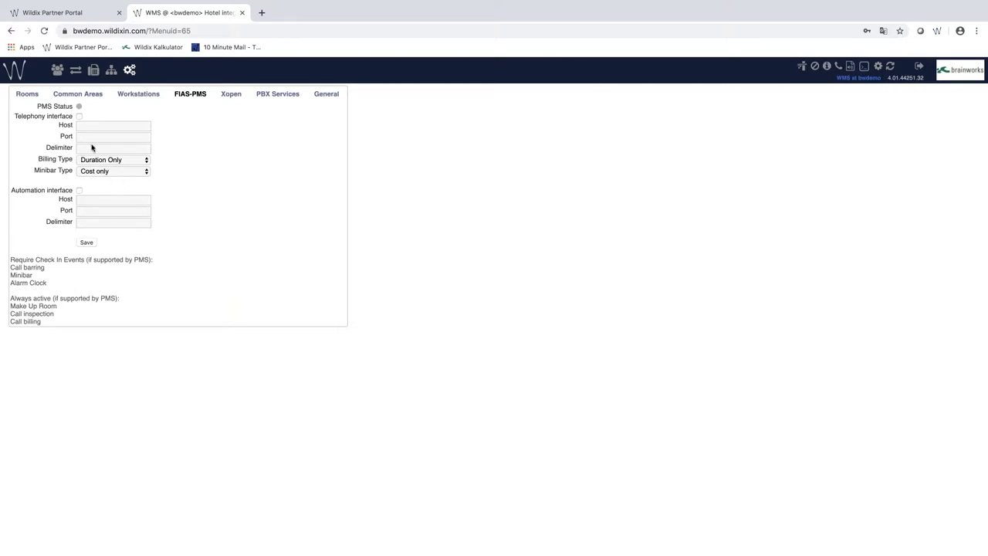
click(26, 95)
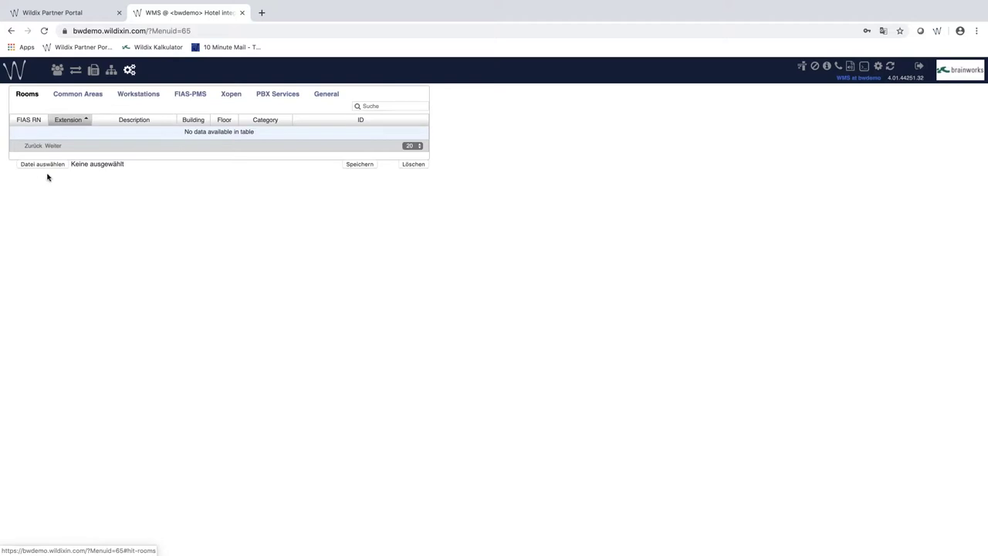
click(172, 94)
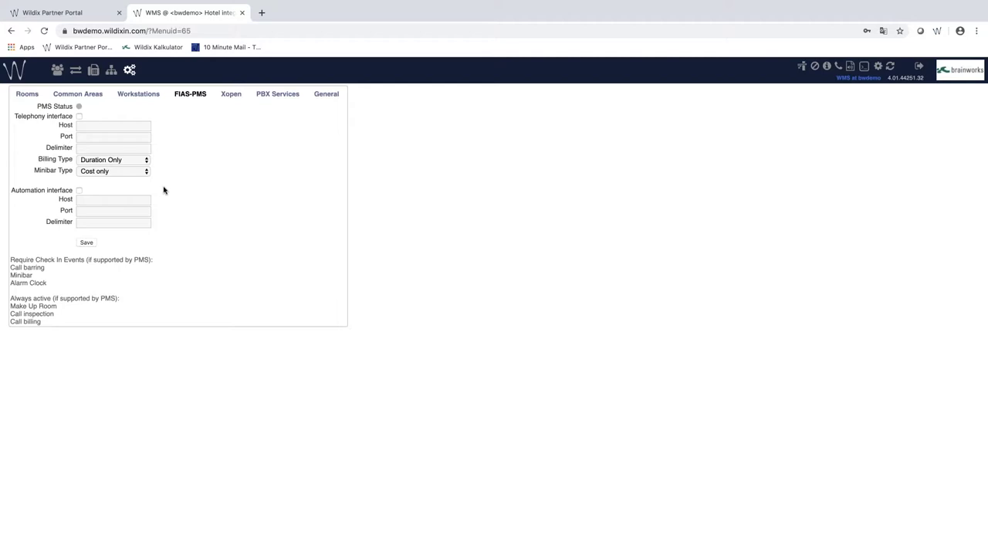
Step: Look over the available system settings and utilities, and view the list of dial plans
mouse_move(132, 71)
mouse_move(136, 98)
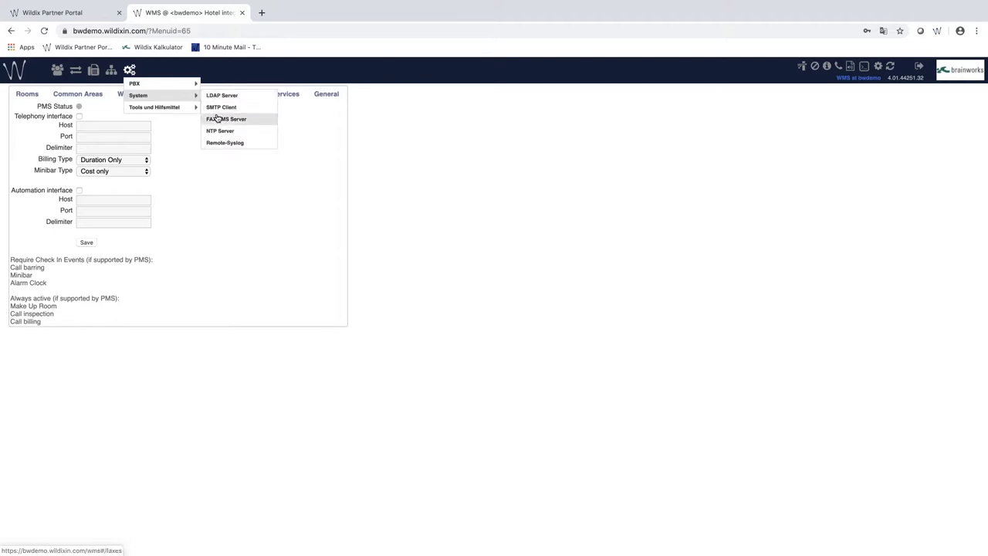
mouse_move(177, 112)
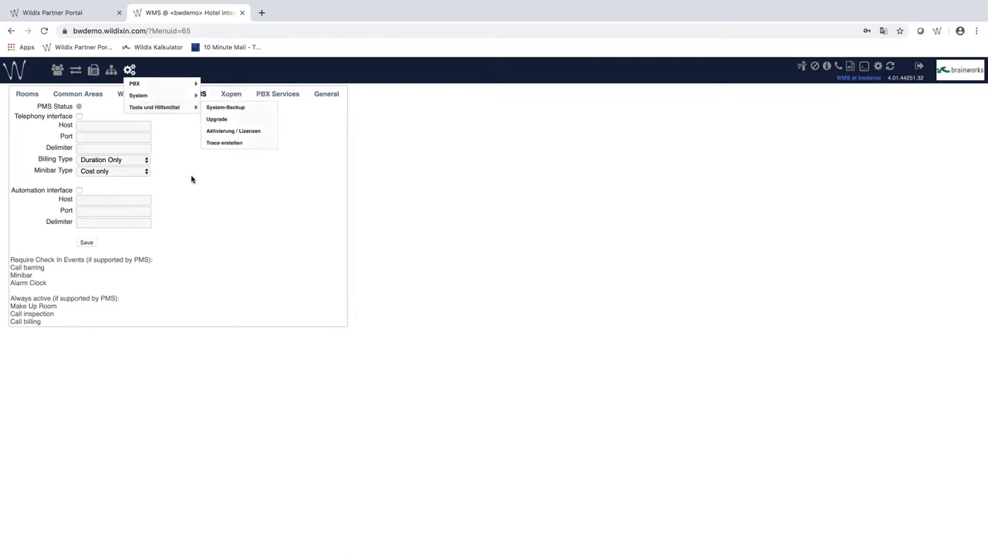
click(112, 71)
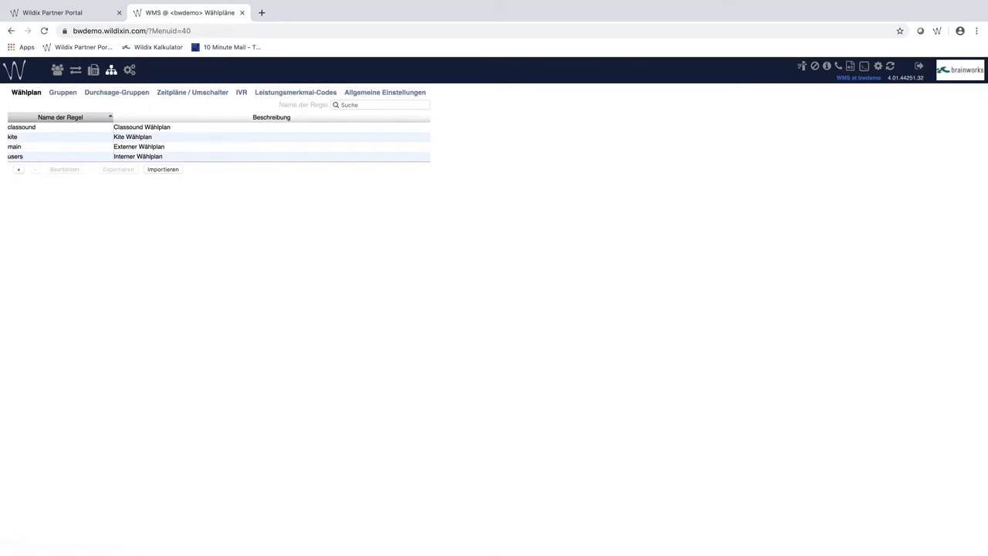
Step: Examine the PBX's devices, analog ports and W-AIR networks, as well as its trunks
click(92, 77)
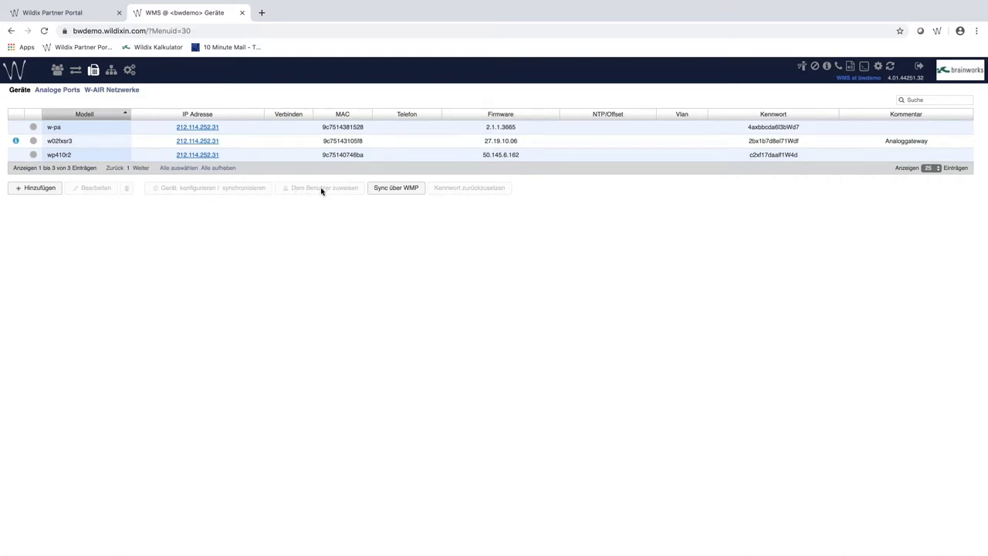
click(57, 90)
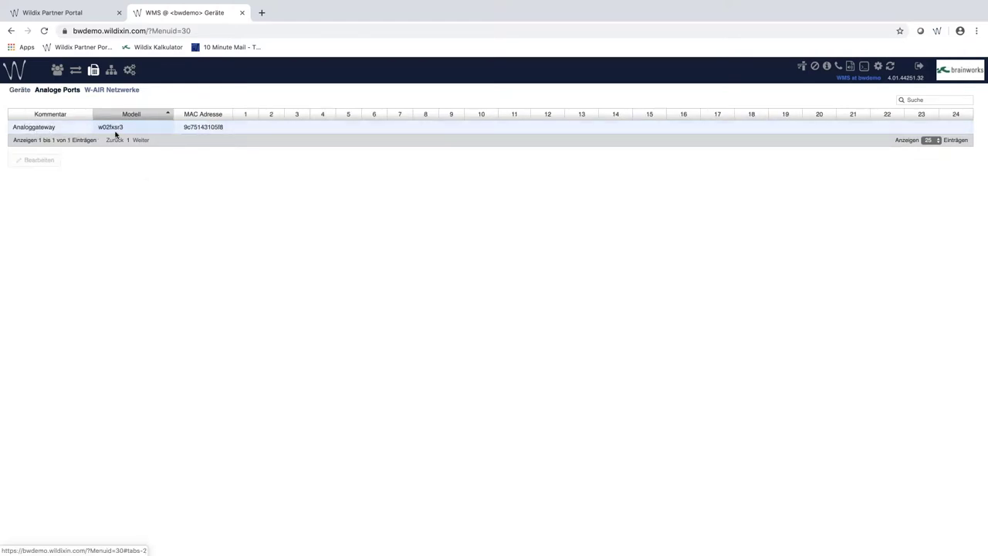
click(117, 90)
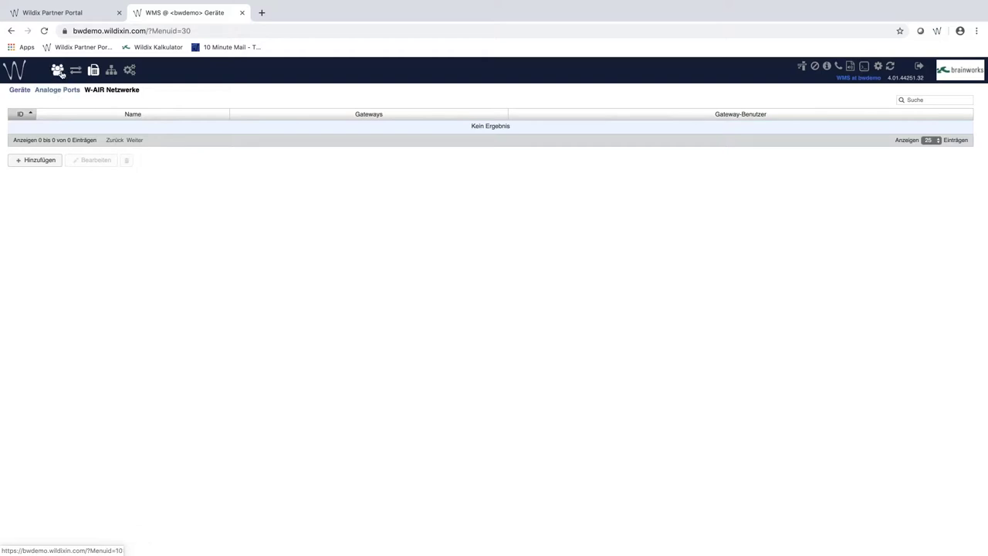
click(58, 70)
click(76, 71)
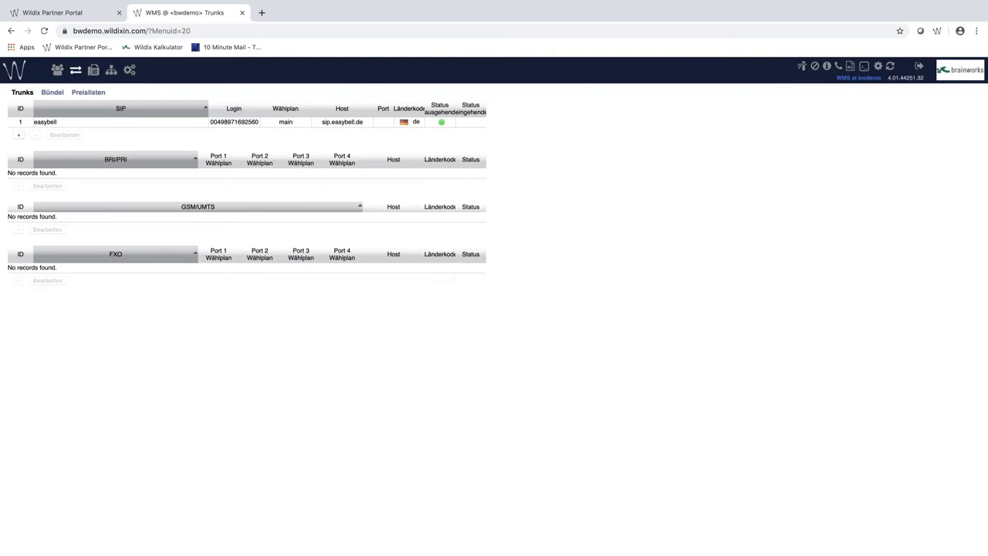
Step: Start adding a PBX user with webinaruser as user name and login, and phone extension 11
click(57, 70)
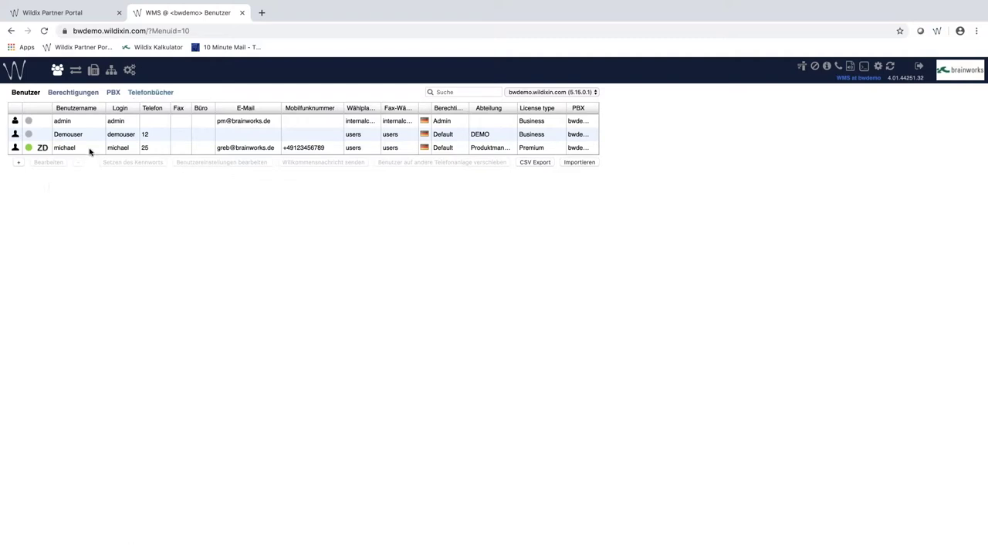
click(17, 165)
click(450, 248)
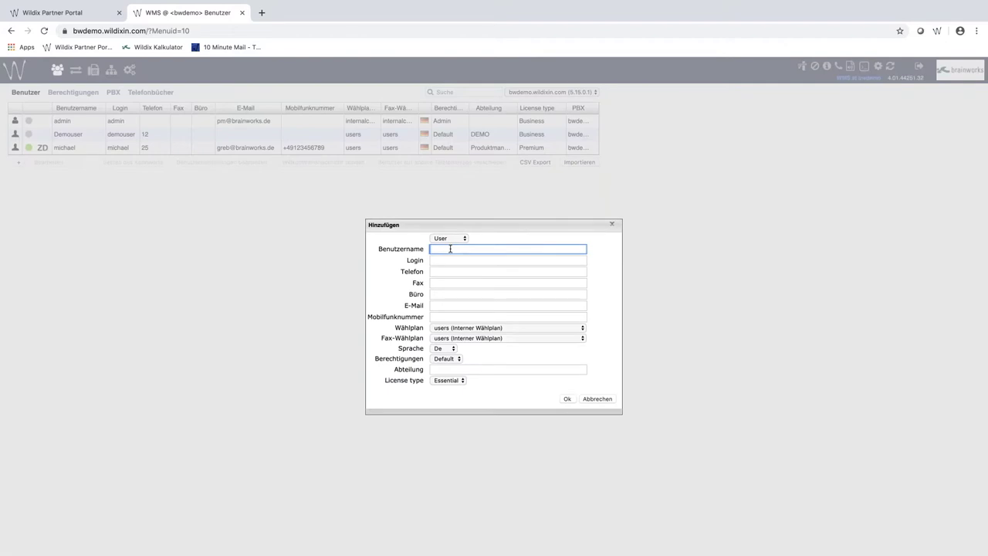
text(webinaruse)
key(Tab)
text(webinaruse)
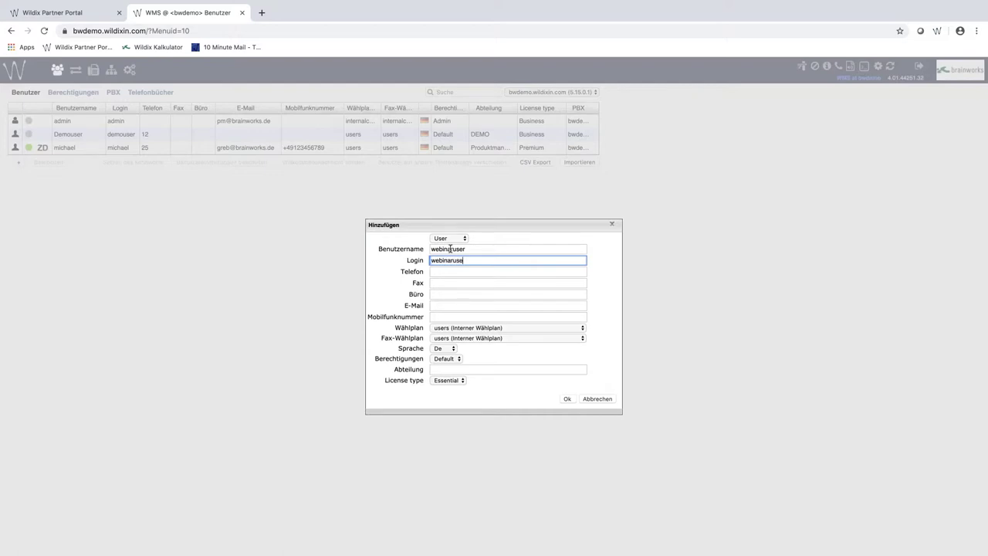
key(Tab)
text(11)
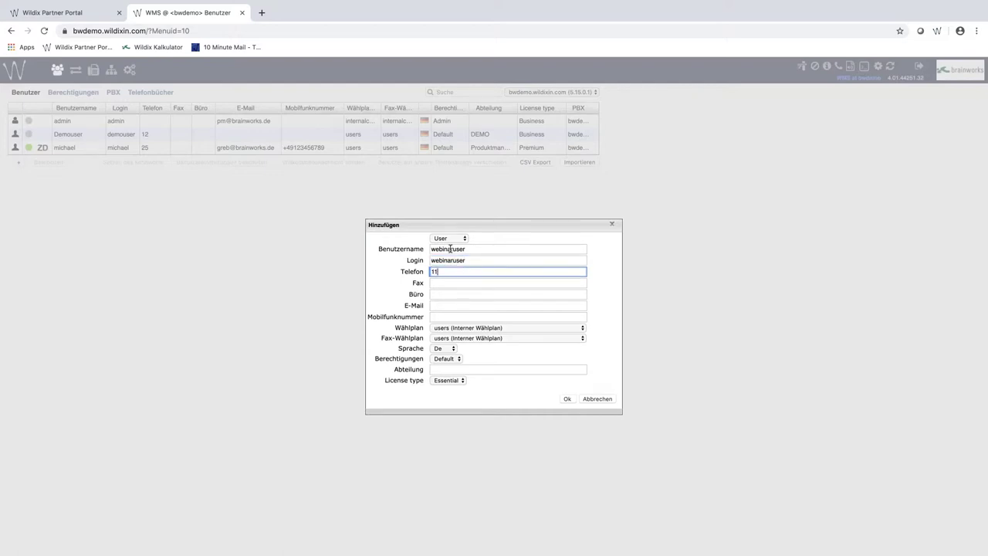
key(Tab)
key(Tab)
key(Tab)
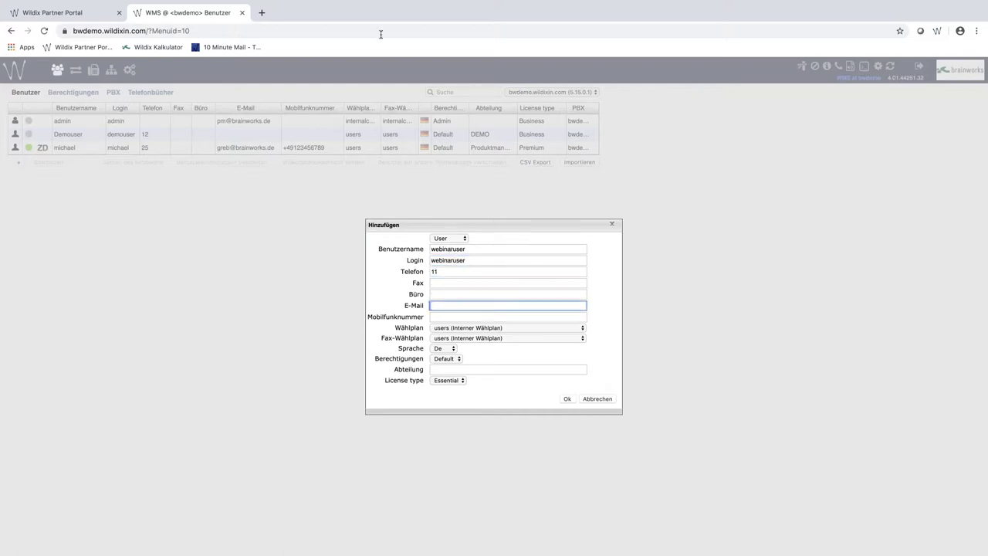
Step: Get a temporary address from 10 Minute Mail and enter it as the new user's e-mail
click(261, 13)
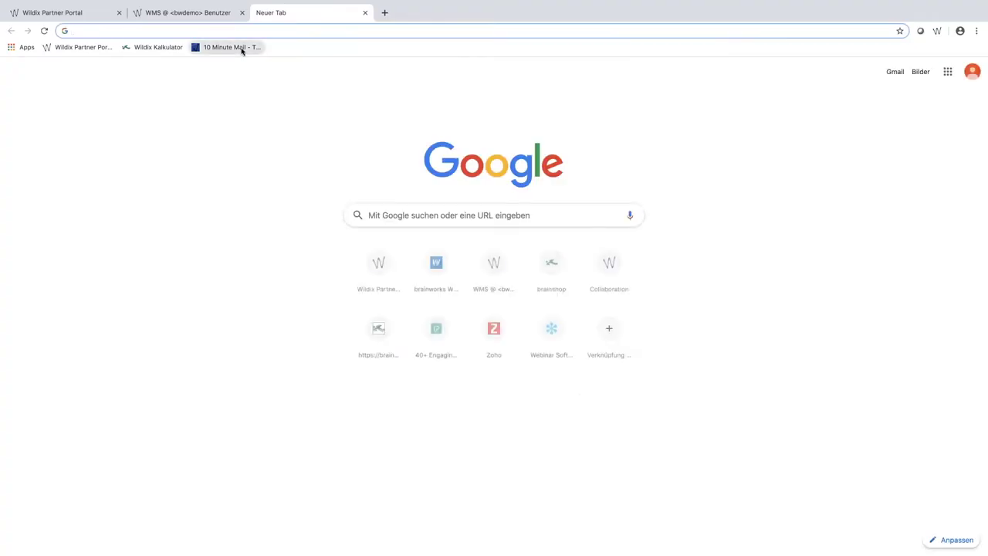
click(240, 47)
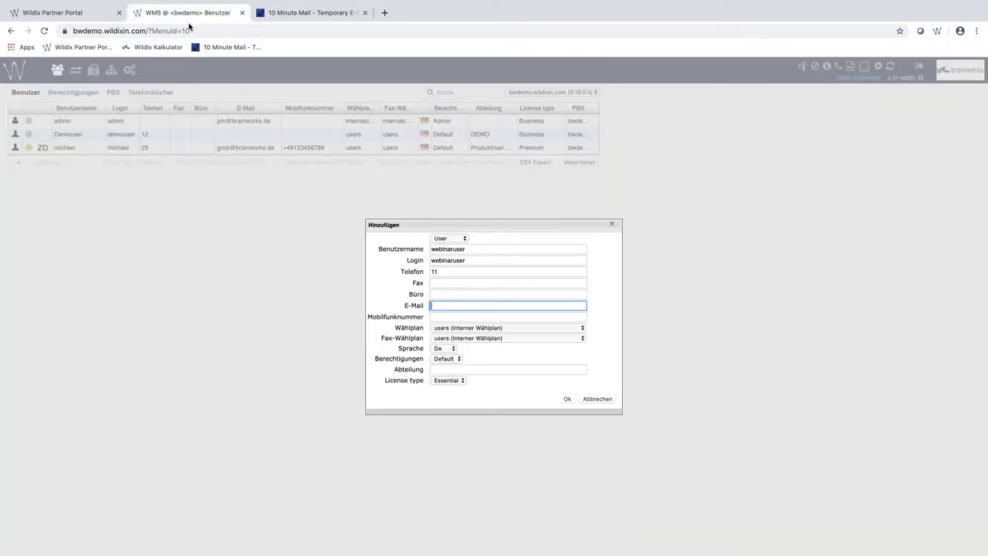
click(185, 12)
key(super+v)
click(449, 316)
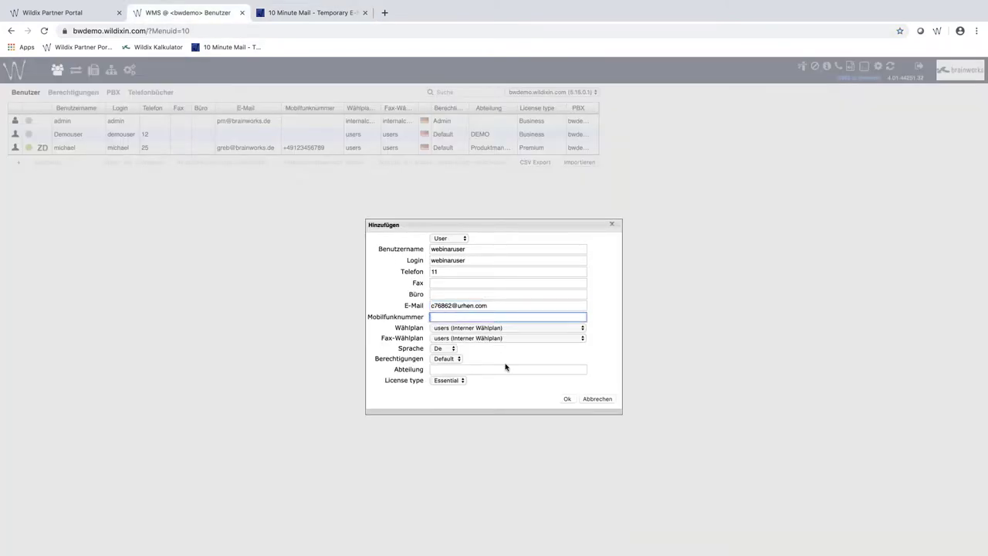
Step: Set the new user's department to Webinar and save the user
click(441, 370)
text(Webinar)
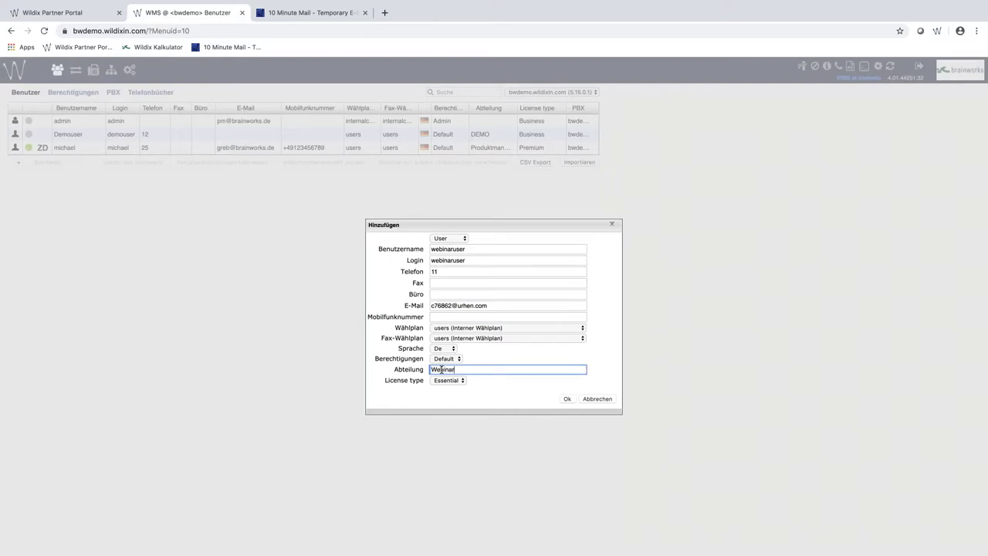
click(566, 399)
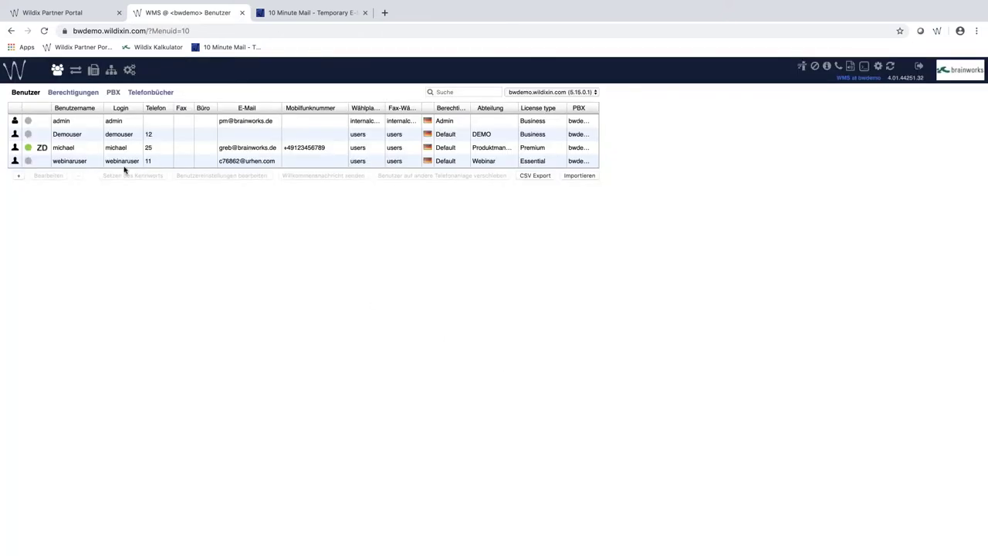
Step: Change the license type of webinaruser to Business and save the change
double_click(77, 161)
click(447, 380)
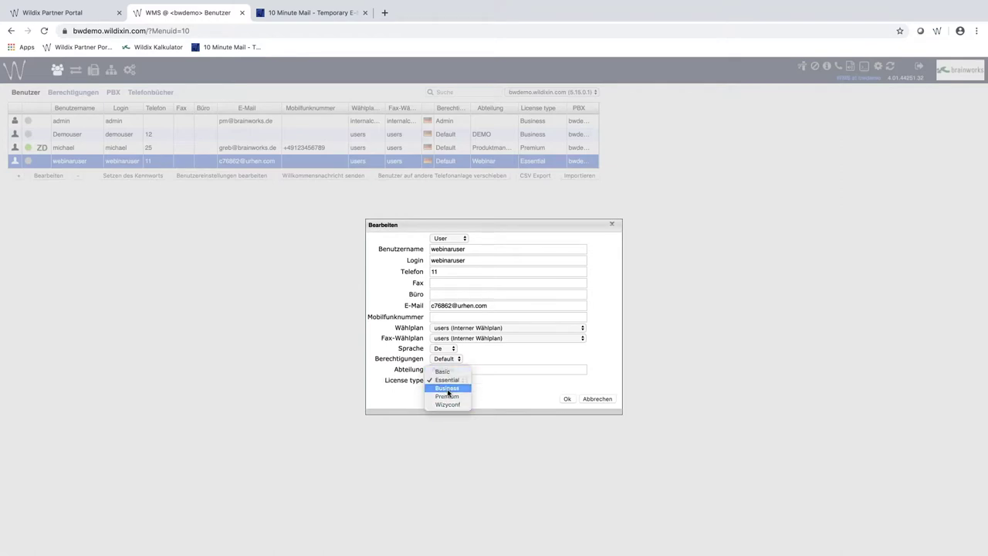
click(449, 389)
click(572, 399)
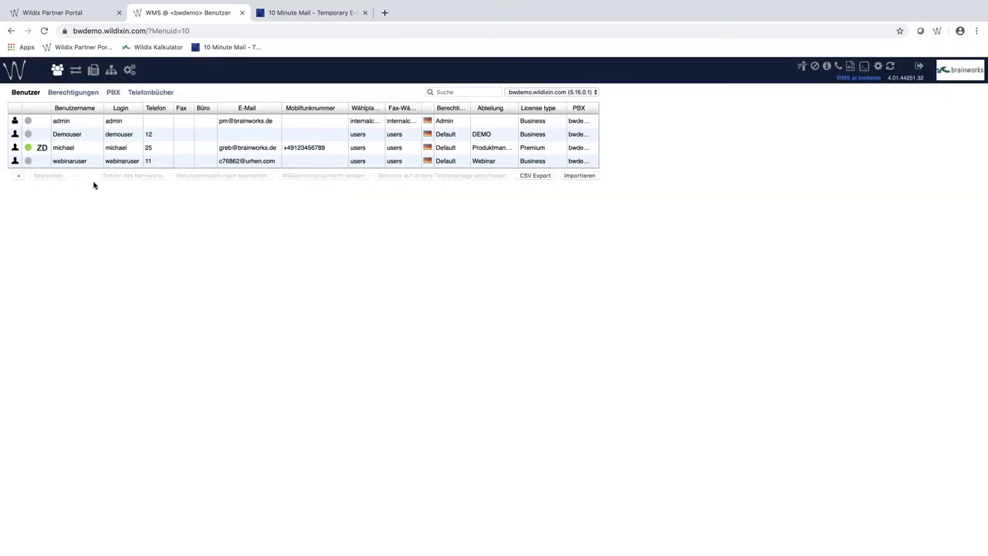
Step: Send webinaruser the welcome message using the default e-mail template
click(106, 162)
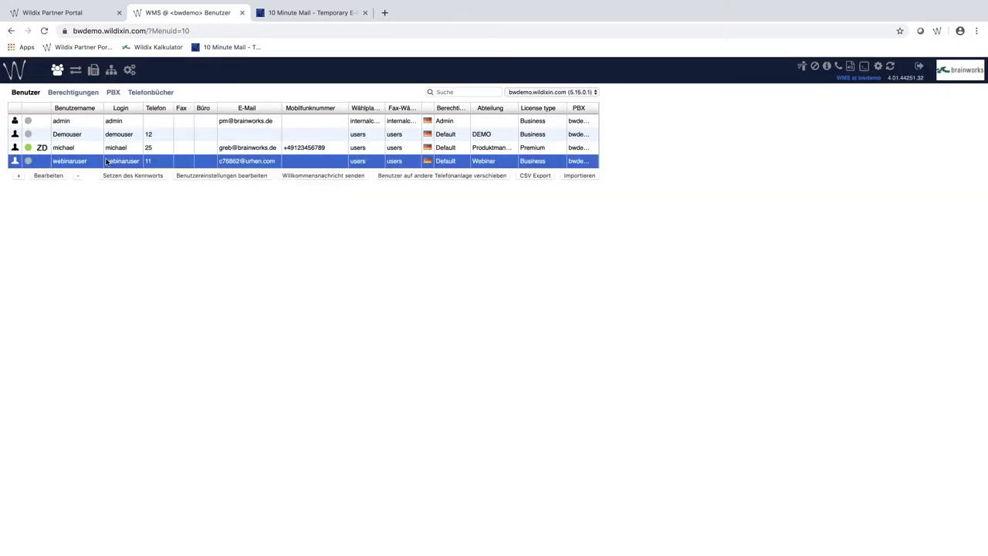
click(327, 177)
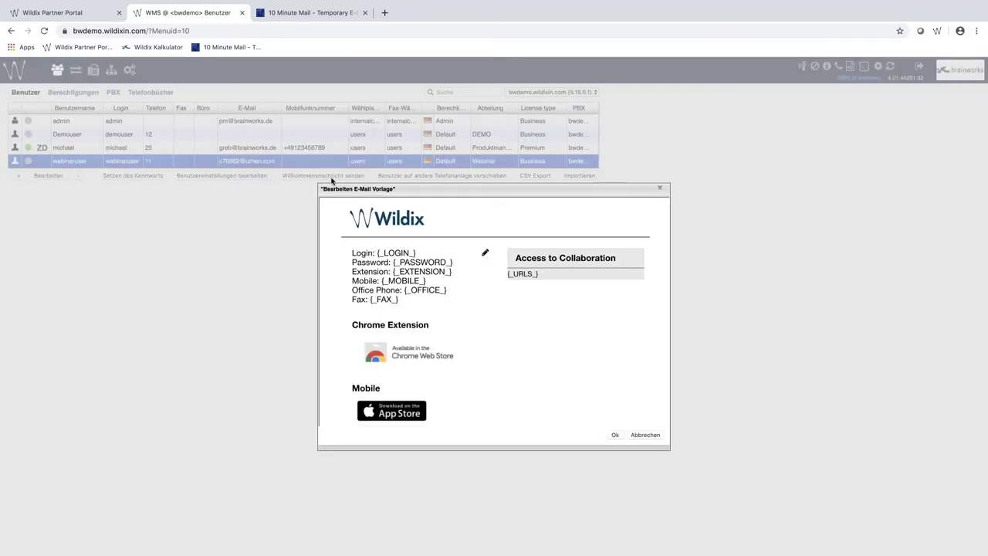
click(616, 435)
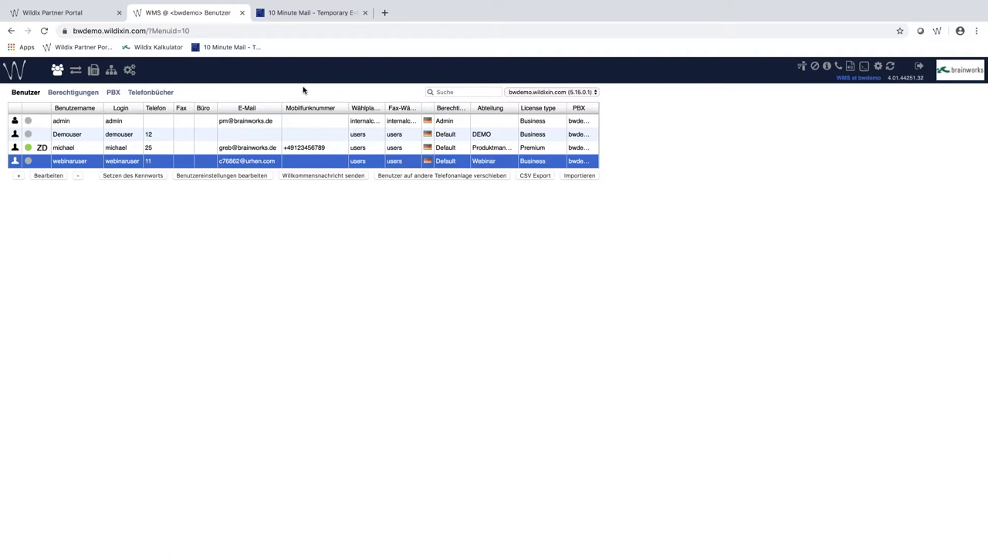
Step: Renew the temporary address's time in 10 Minute Mail and check its inbox for the welcome message
click(278, 14)
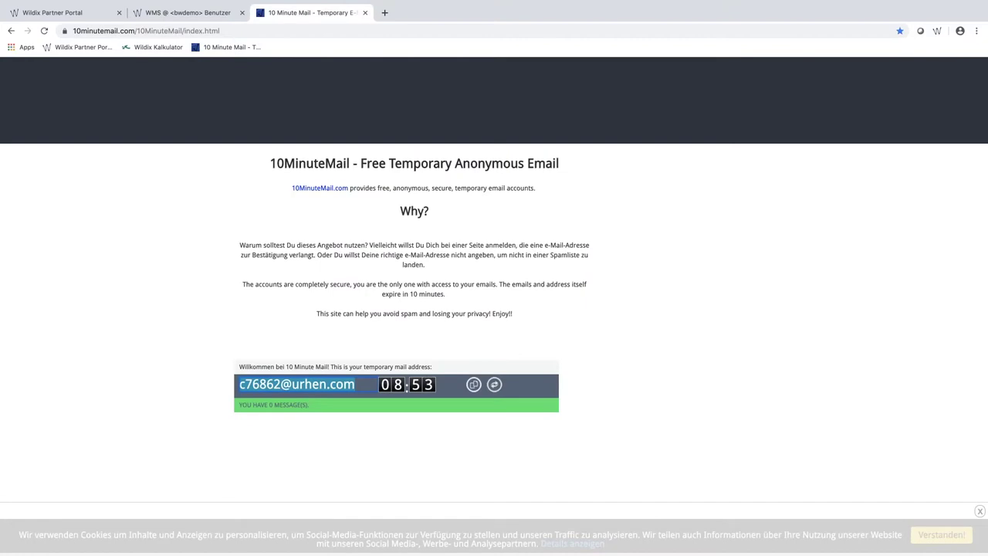
scroll(388, 249, down, 1)
click(493, 307)
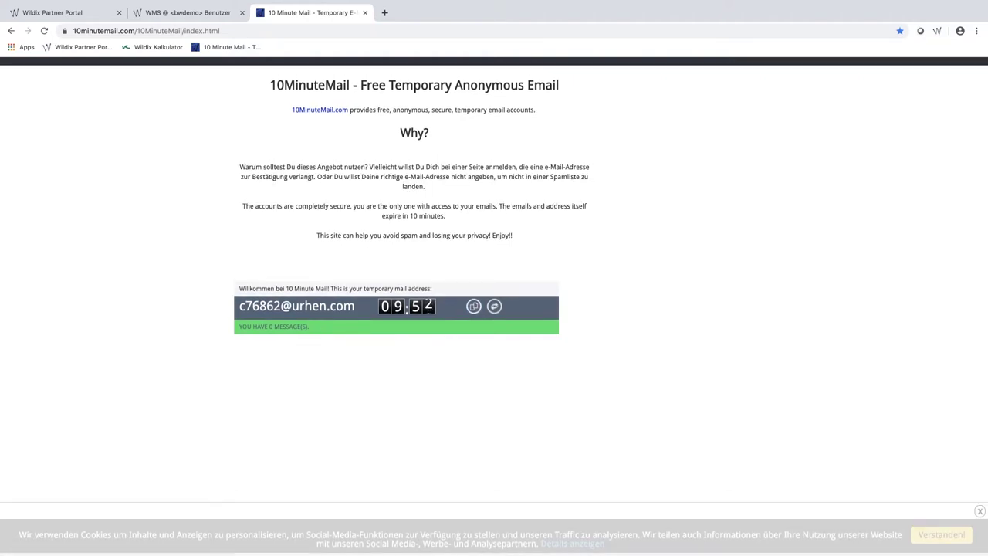
click(470, 310)
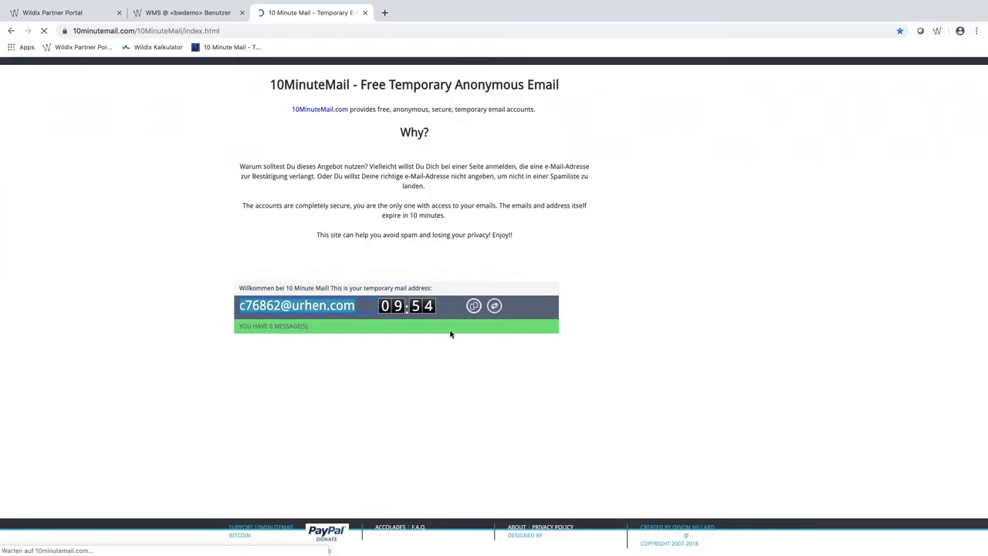
Step: Return to the WMS user list and review the backends available for importing users, then close the import settings
click(179, 13)
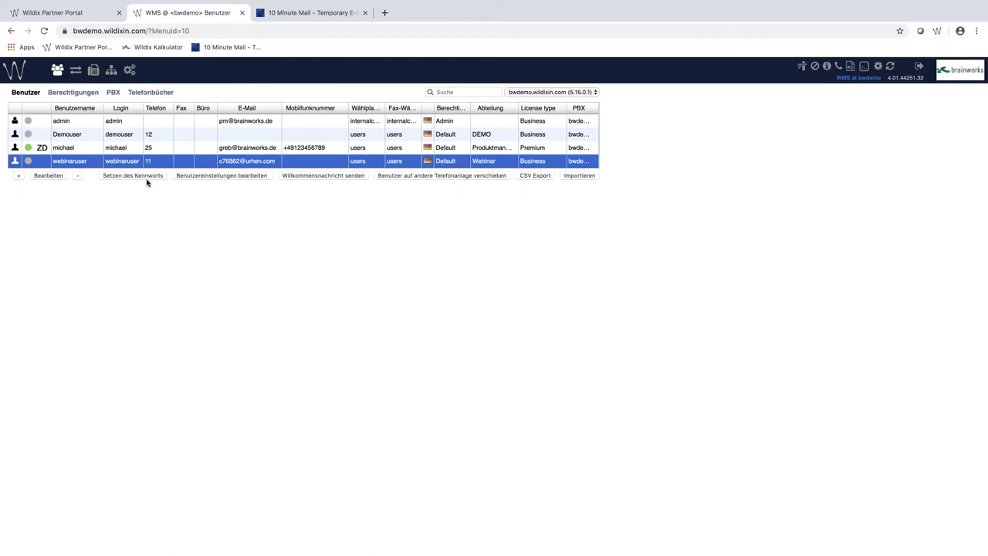
click(580, 177)
click(396, 192)
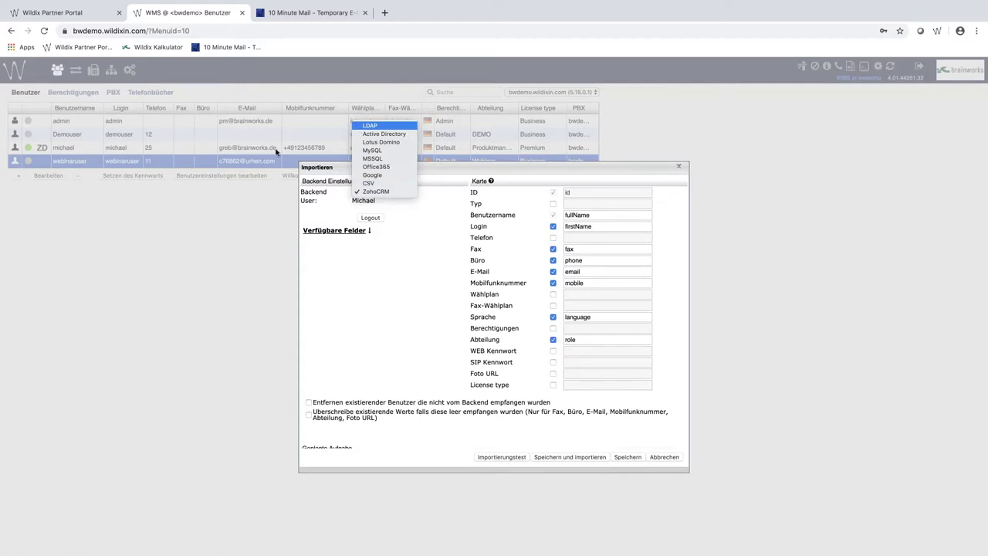
click(225, 191)
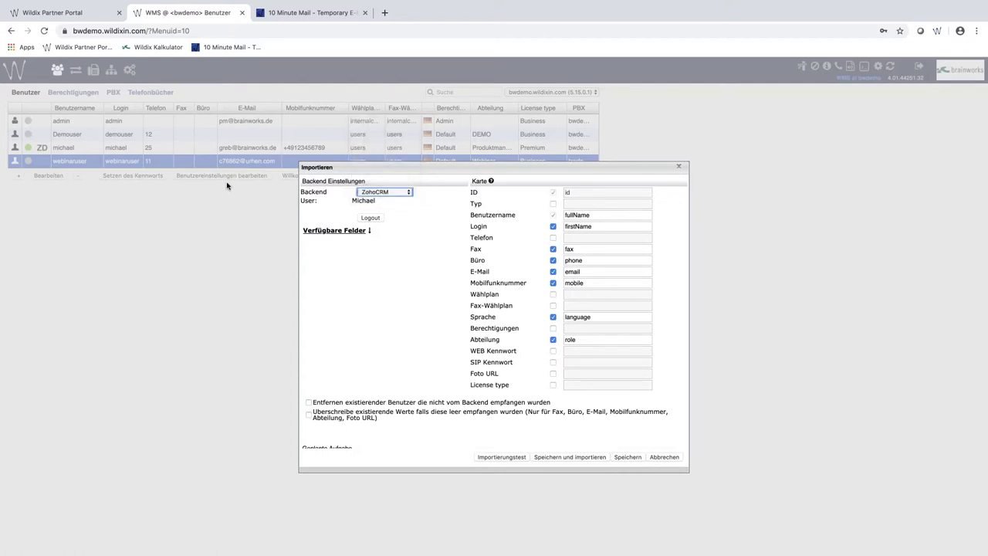
click(679, 167)
Step: Go back to the welcome e-mail in 10 Minute Mail and copy the password given for webinaruser
click(321, 15)
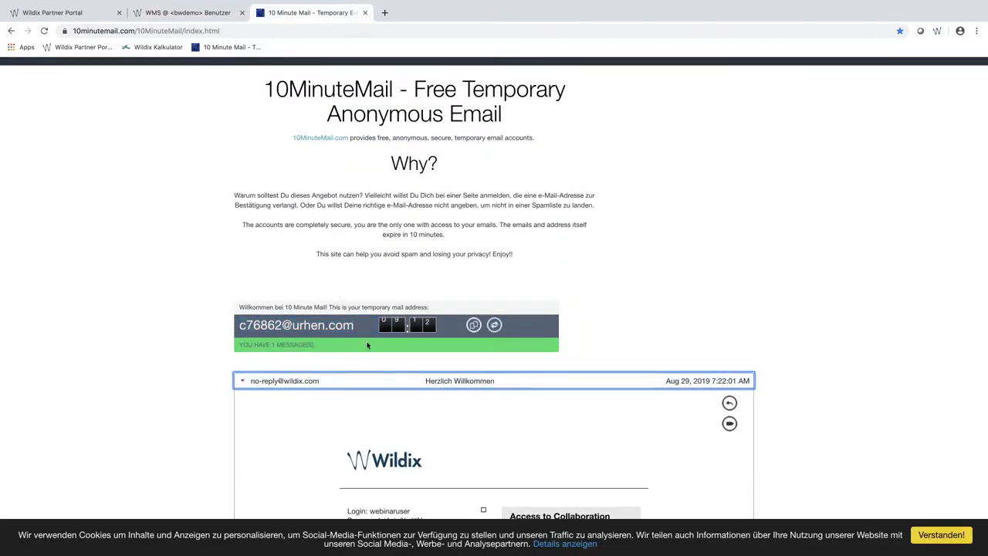
scroll(368, 345, down, 5)
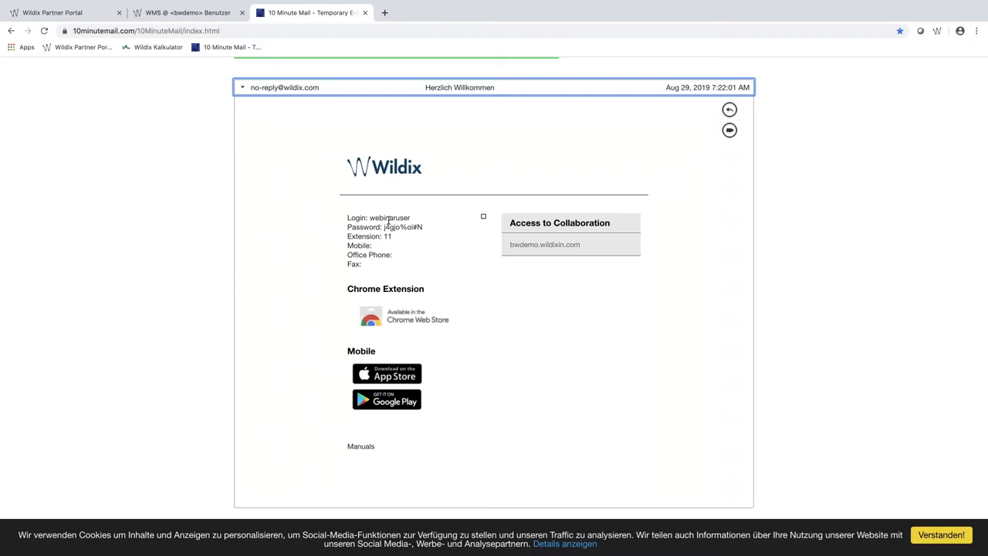
drag(384, 227, 424, 230)
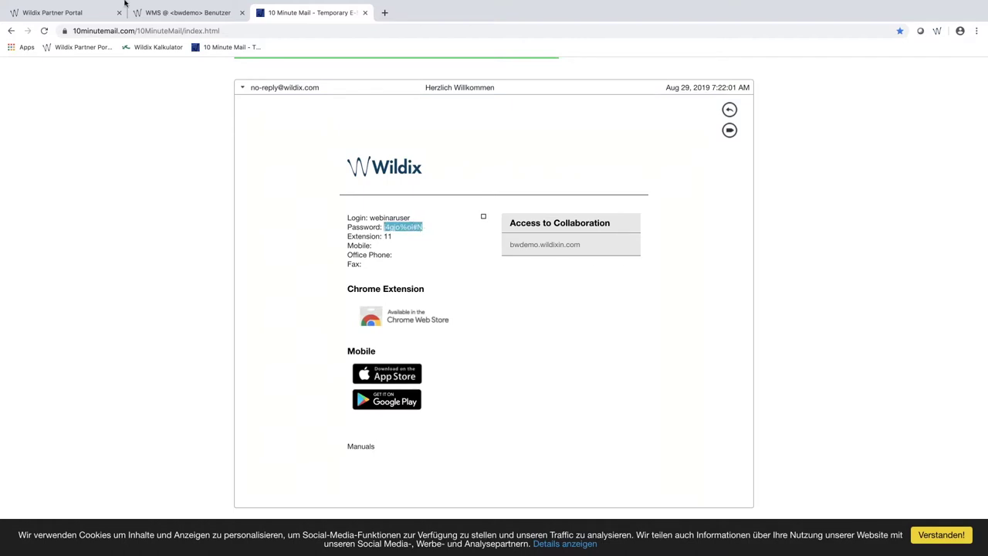
Step: Switch to Firefox, log in to bwdemo Collaboration as webinaruser with the password from the e-mail, and save the credentials
mouse_move(127, 2)
click(30, 17)
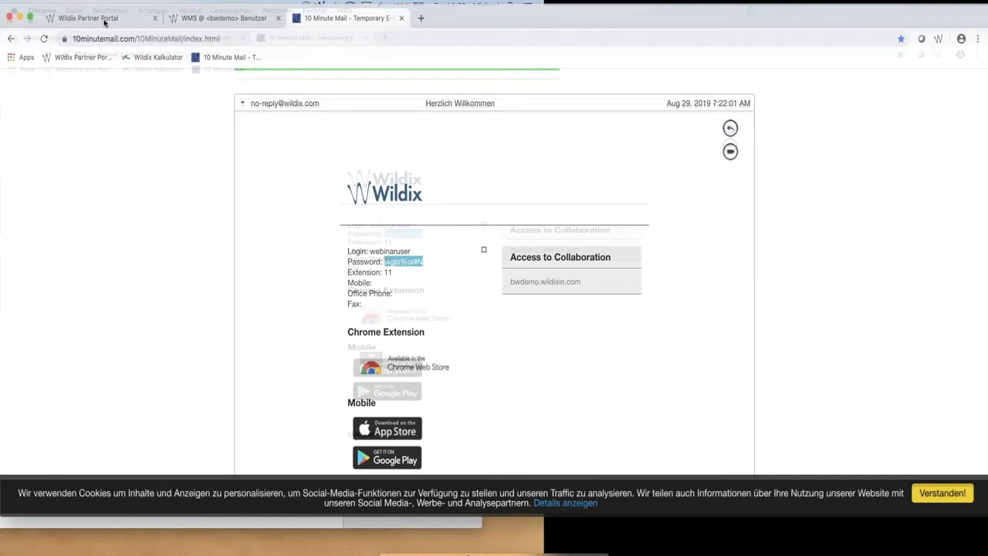
click(414, 542)
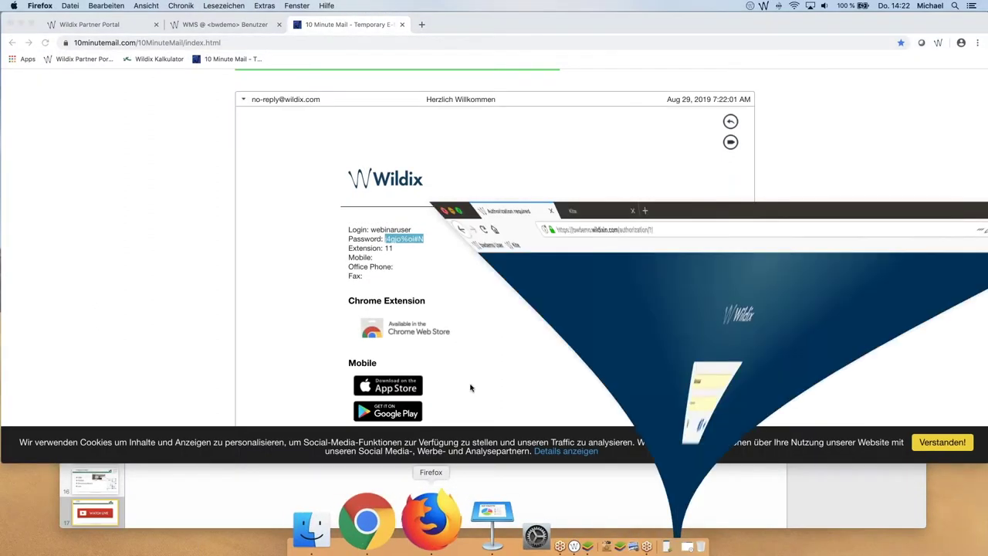
drag(670, 25, 391, 24)
key(super+a)
text(webinaruser)
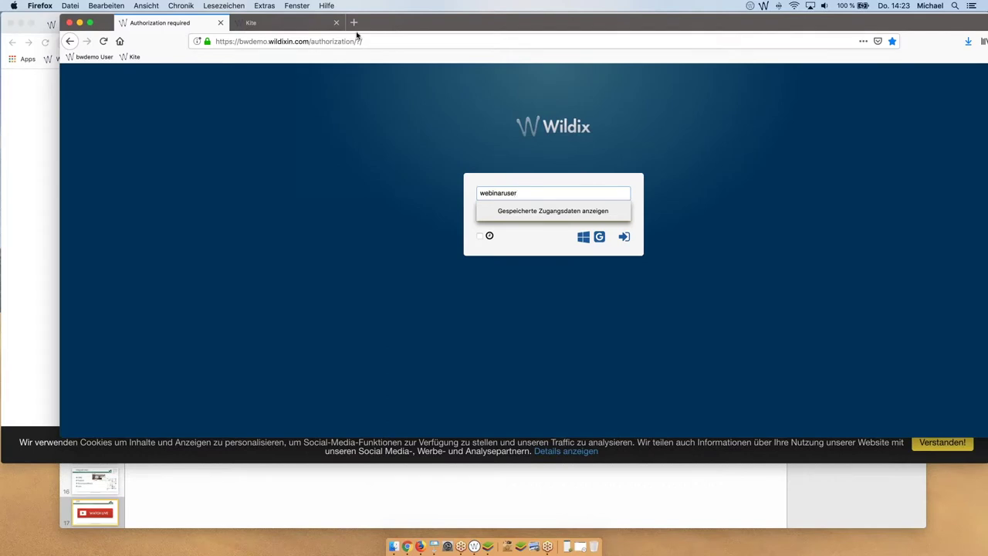
click(487, 213)
key(super+v)
click(624, 236)
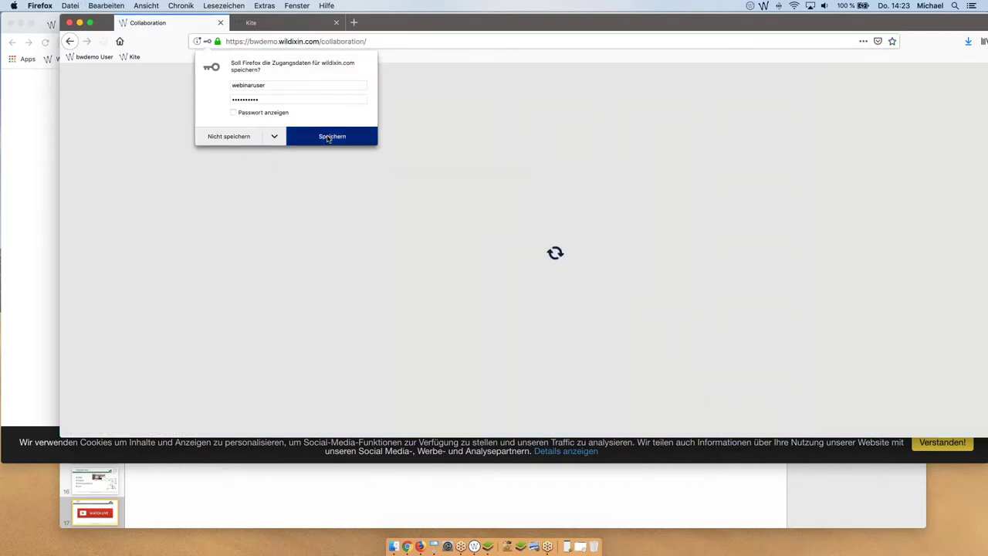
click(328, 137)
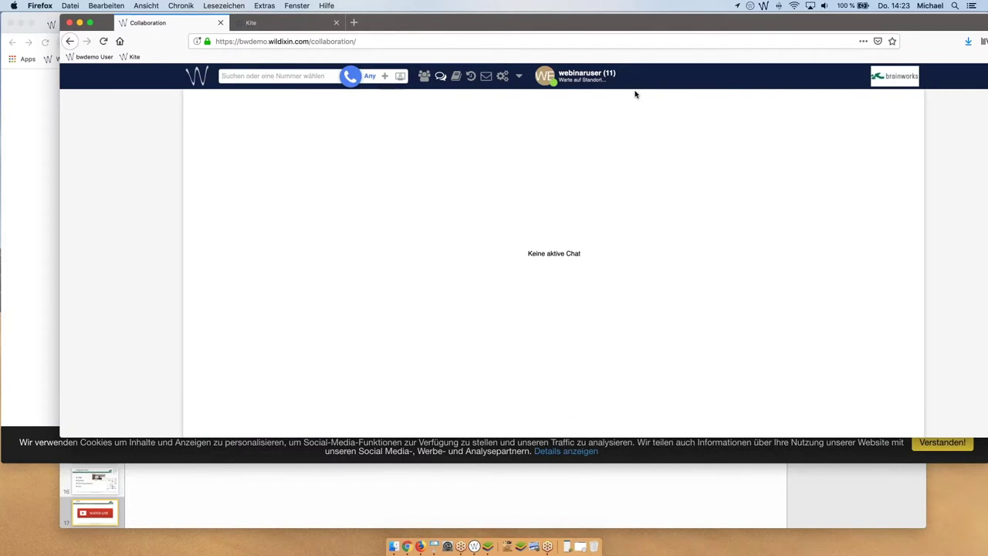
Step: Open the colleagues list as webinaruser and send the chat message "hallo" to the colleague at extension 25
double_click(540, 22)
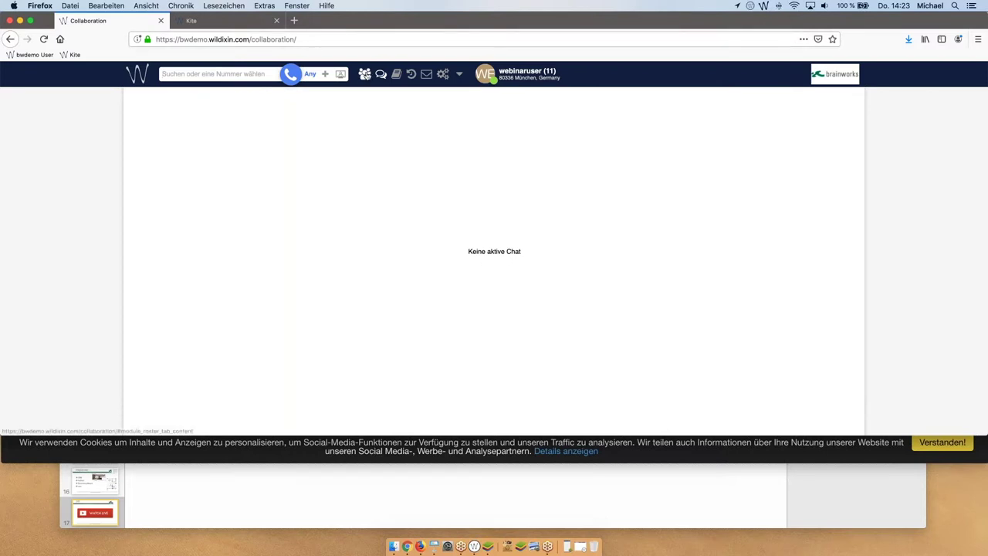
click(364, 74)
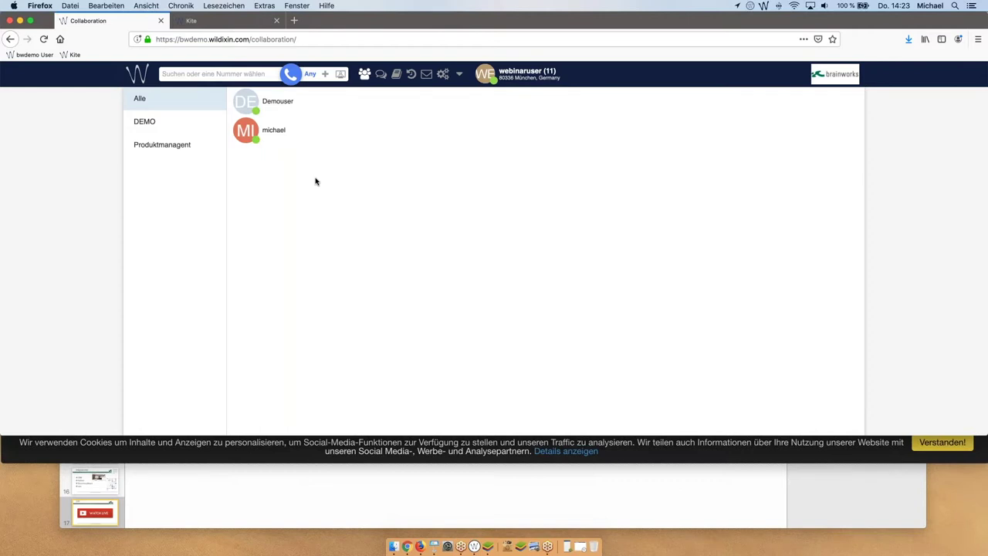
mouse_move(282, 144)
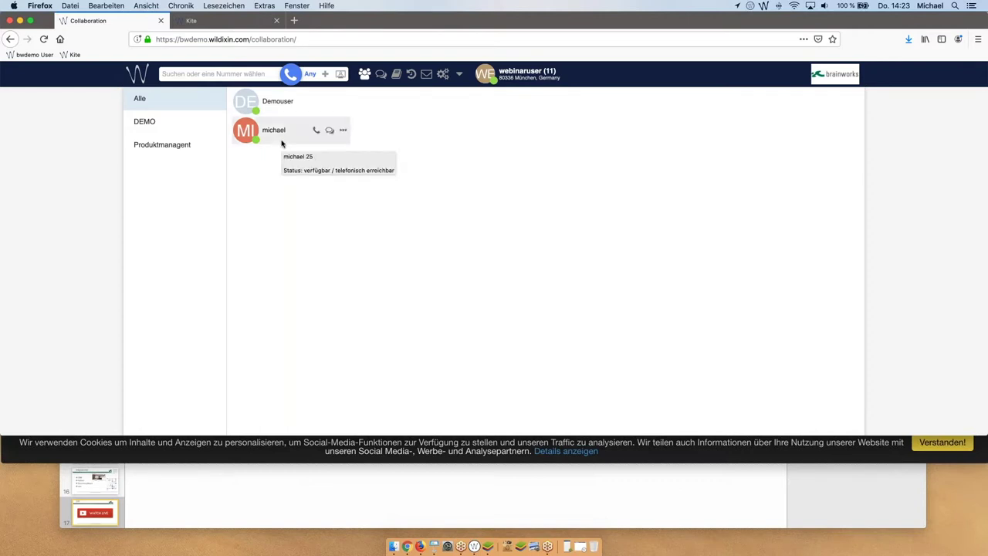
click(329, 133)
text(hallo)
key(Return)
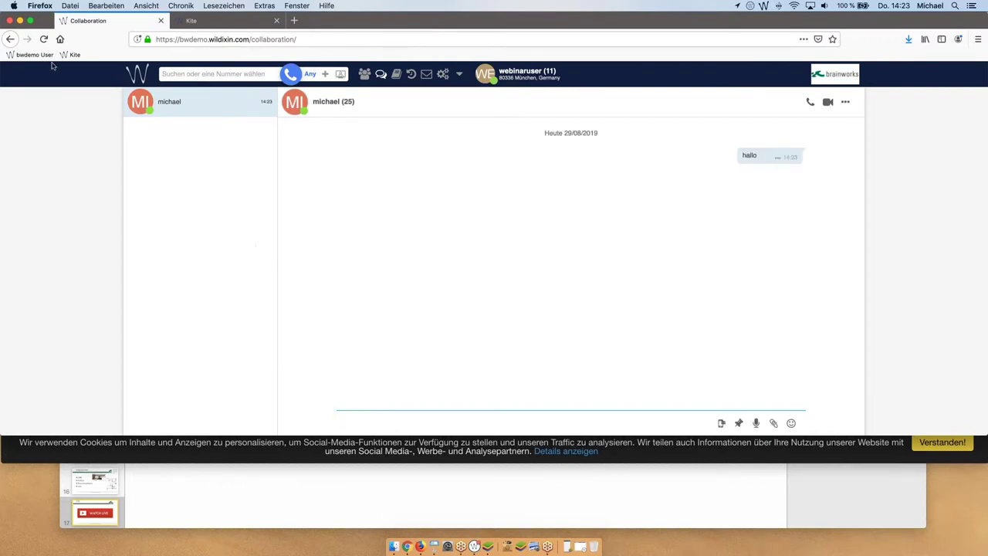
Step: Switch to the Collaboration window of extension 25 and view its colleagues by the Webinar and DEMO departments, ending on all colleagues
click(20, 20)
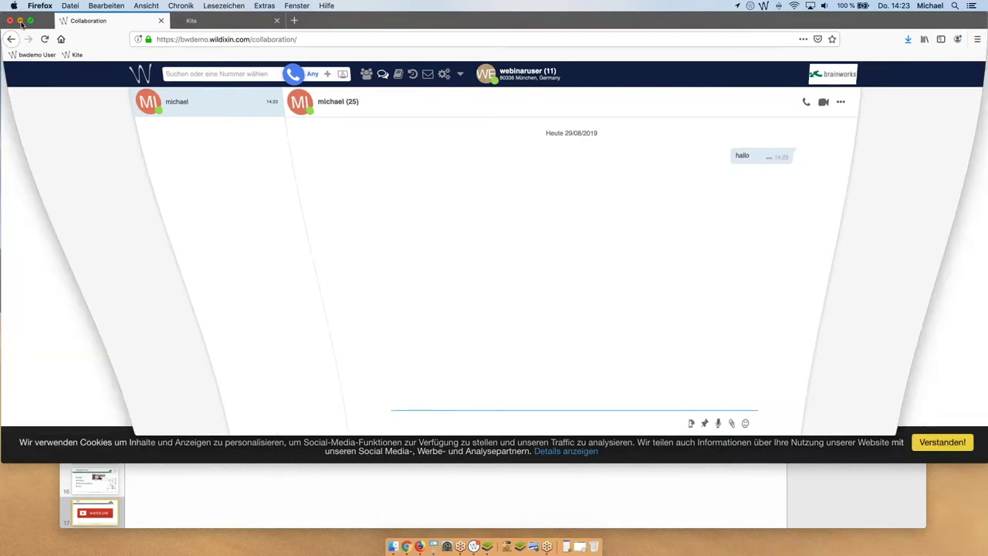
click(466, 543)
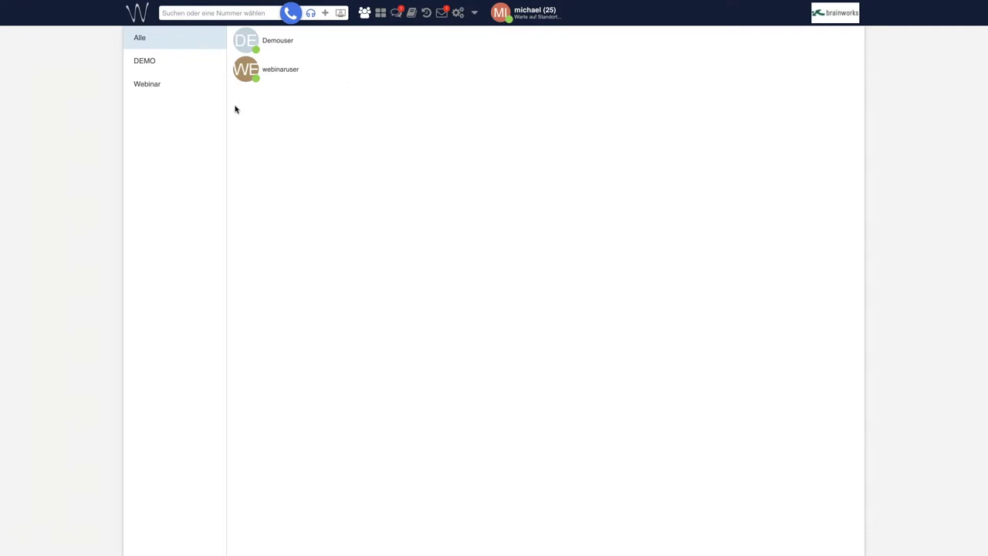
click(160, 83)
click(164, 69)
click(163, 85)
click(163, 68)
click(163, 81)
click(149, 43)
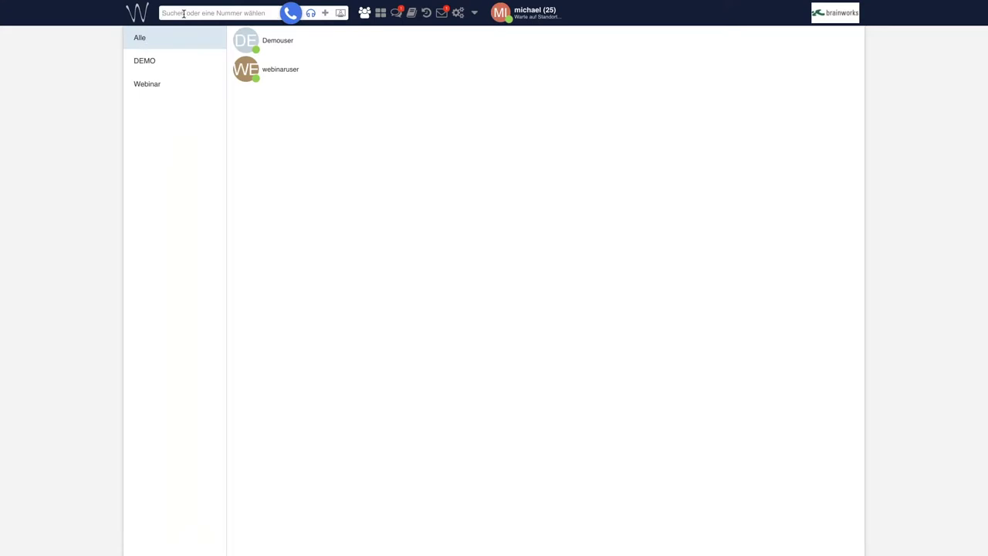
Step: Search the contacts for "organ", view the actions offered for the search term, and clear the search
text(organ)
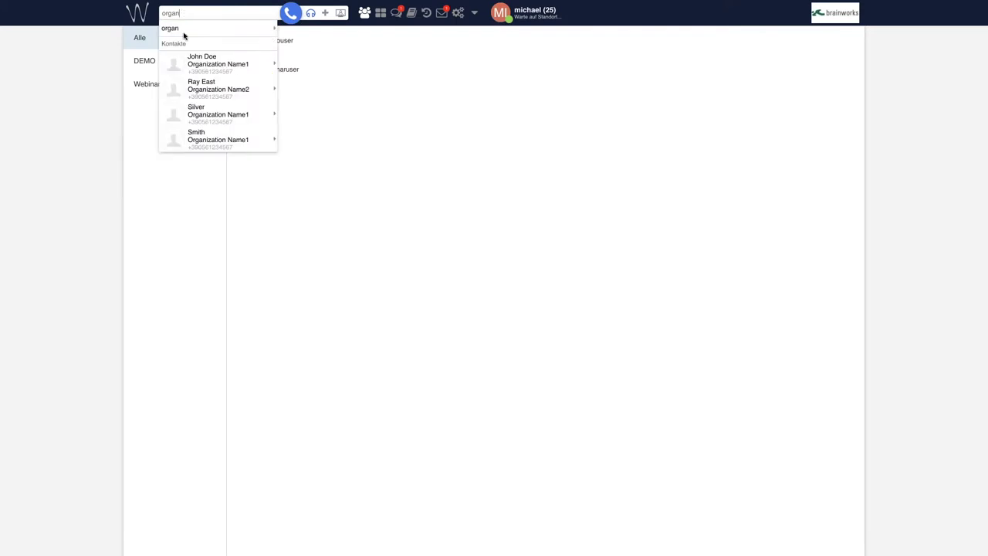
mouse_move(202, 65)
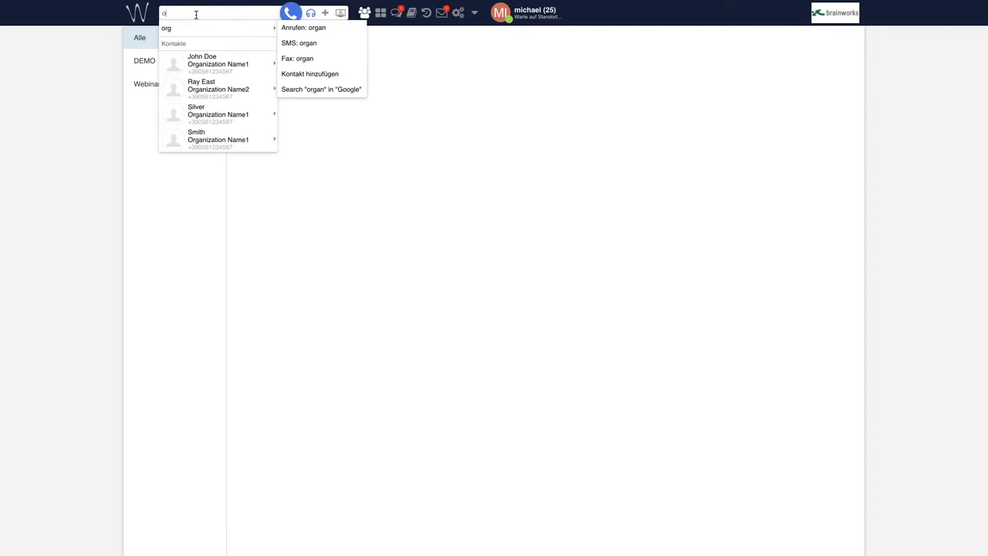
key(BackSpace)
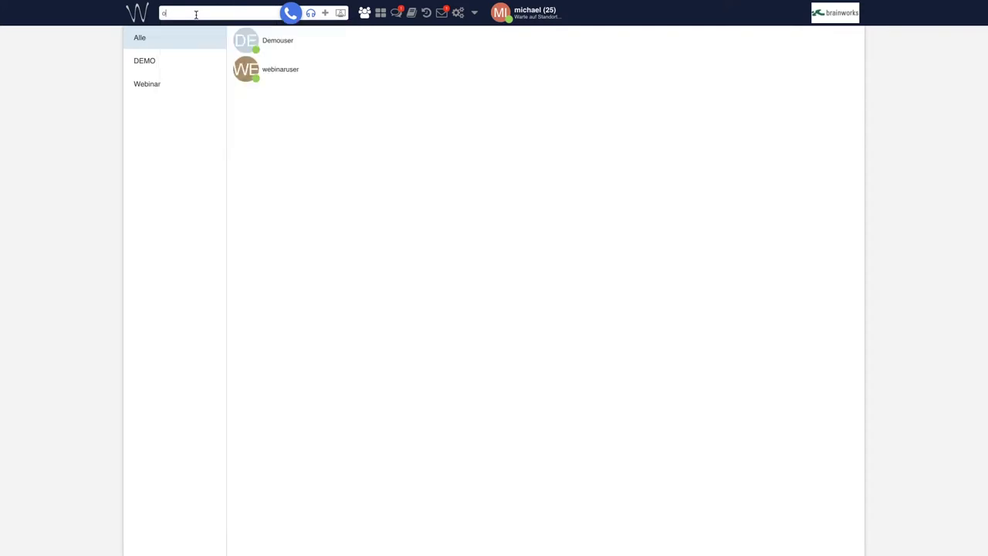
key(BackSpace)
Step: Set the active calling device to Wildix Android and review the other device choices
click(311, 15)
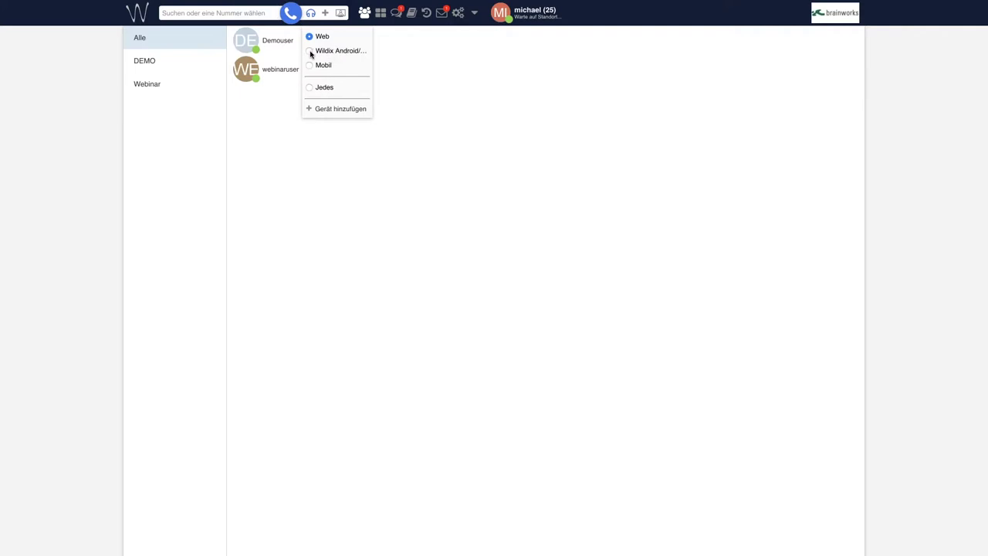
click(310, 52)
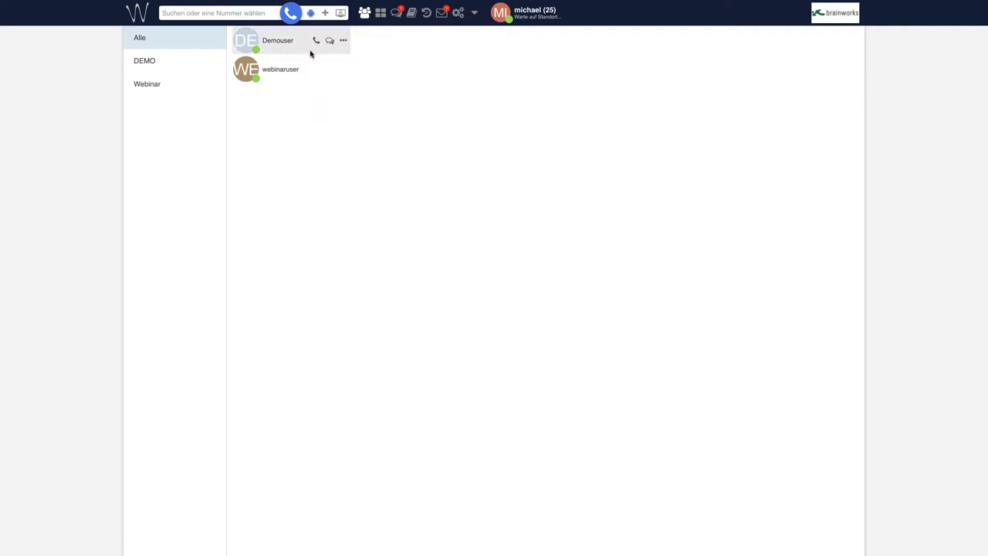
click(312, 16)
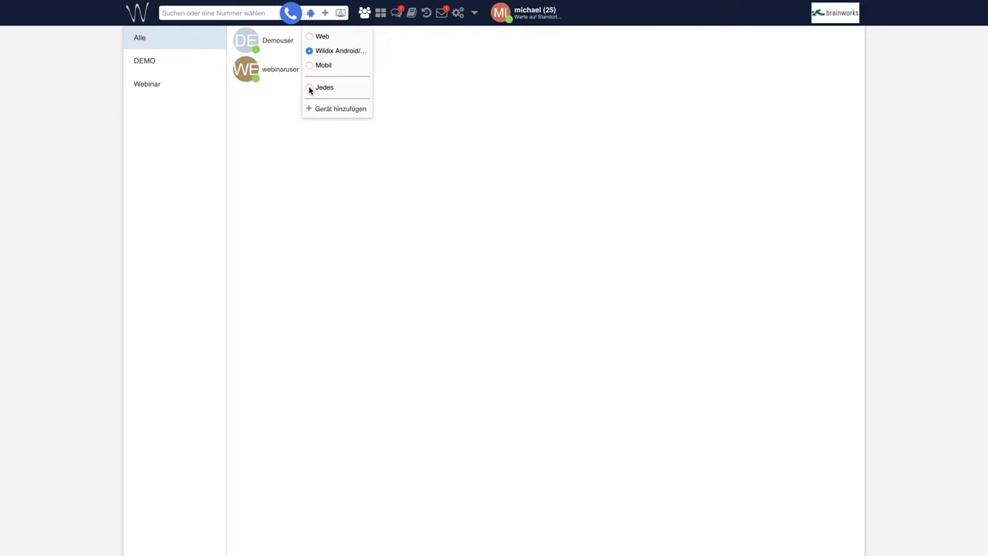
click(456, 110)
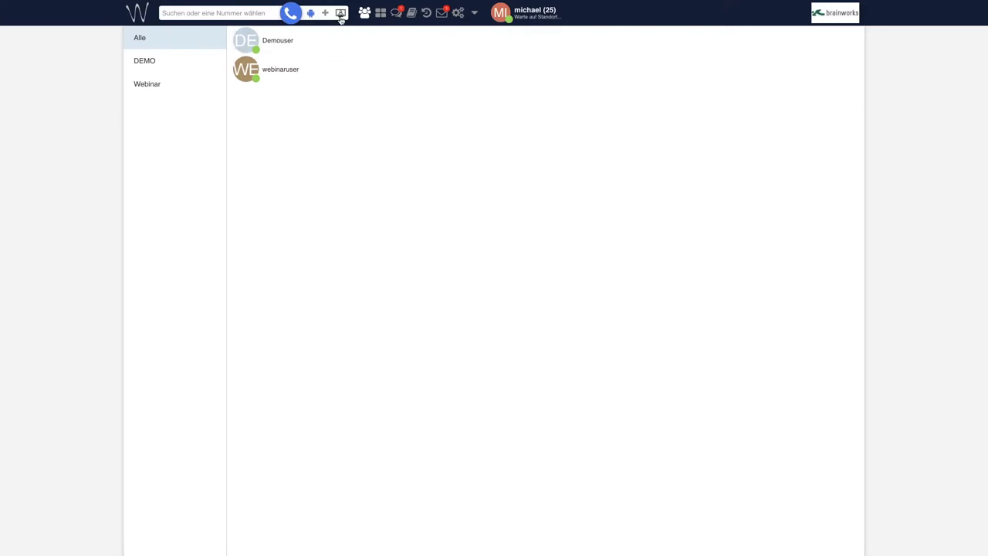
Step: Create a new video conference, review its name, participant and description fields, turn on scheduling, and invite and close
click(341, 15)
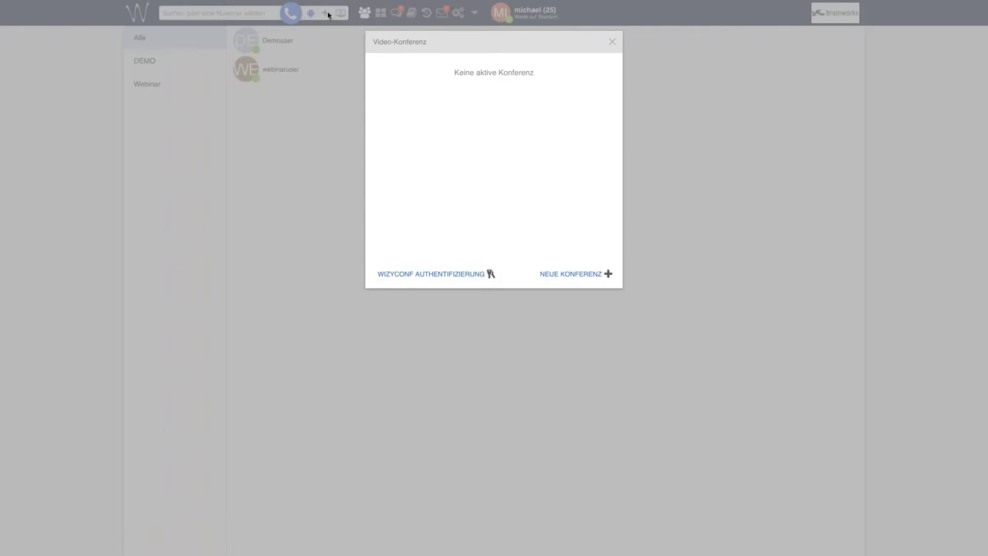
click(553, 274)
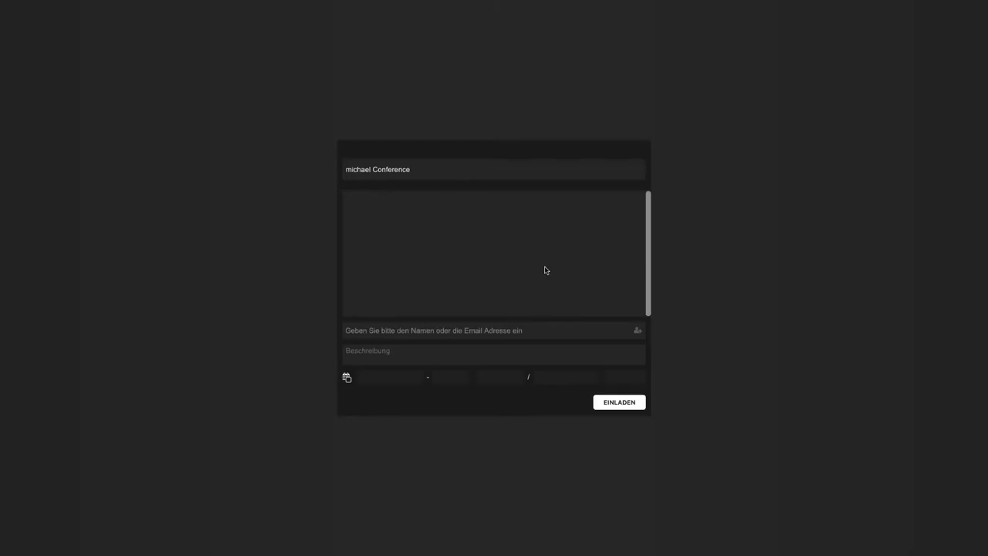
triple_click(350, 164)
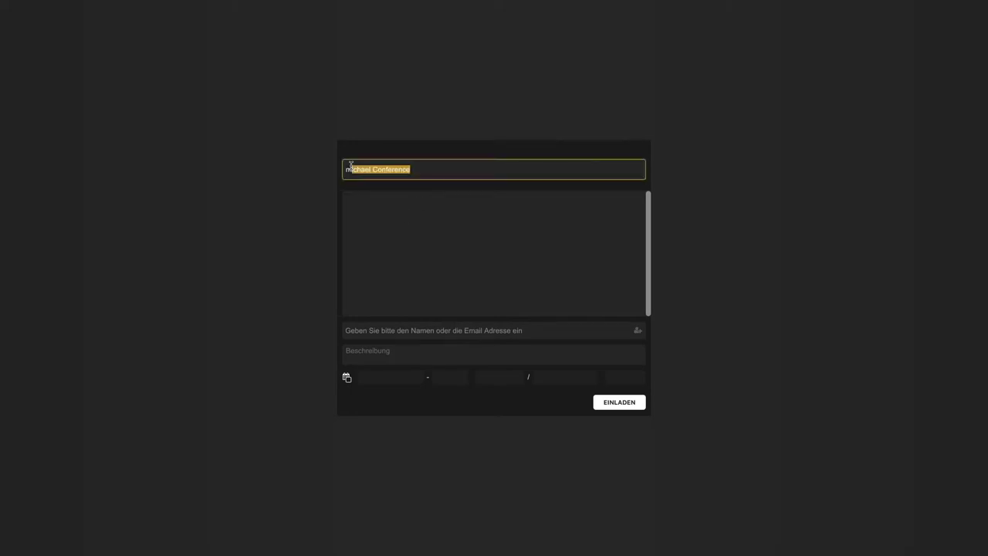
click(430, 330)
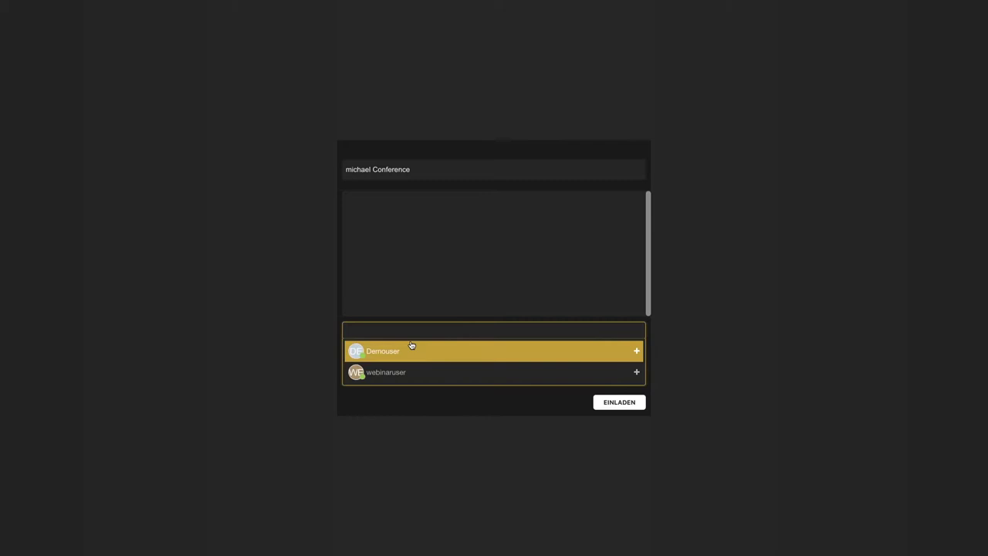
click(301, 312)
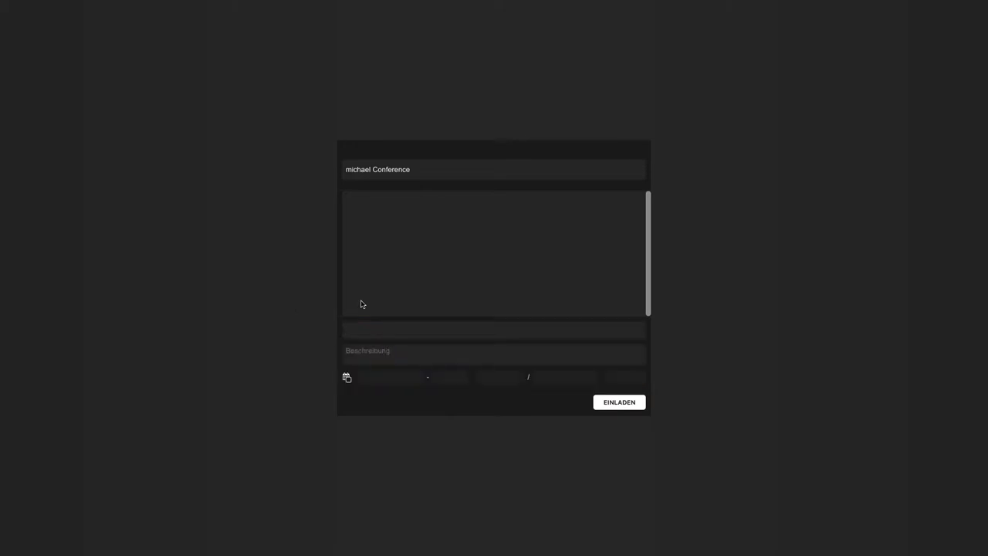
click(394, 352)
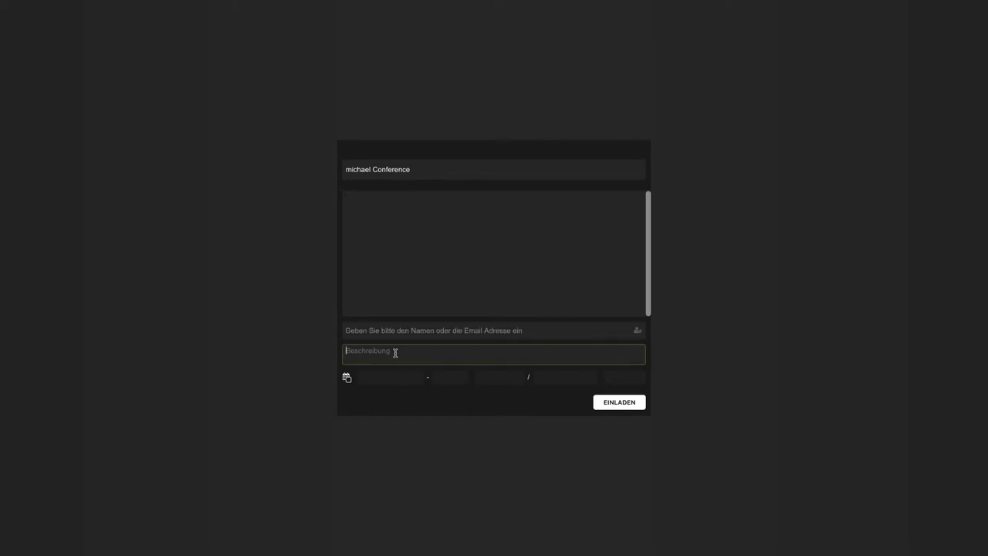
click(346, 377)
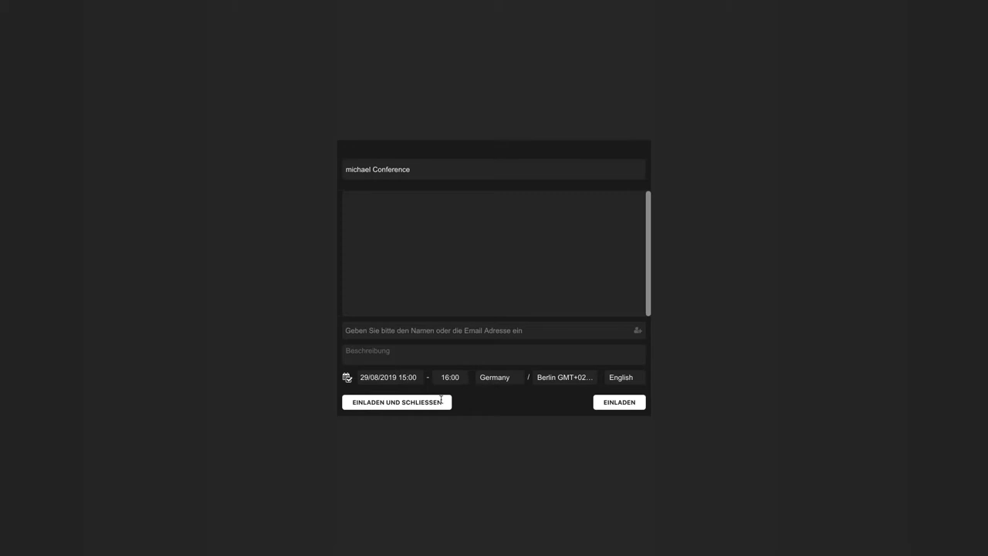
click(429, 405)
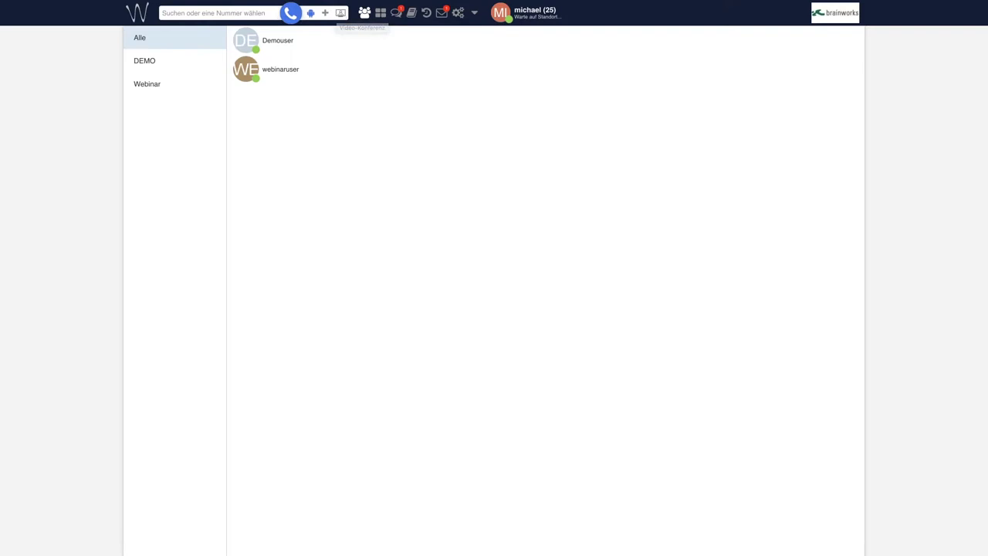
Step: Open the function keys overview, toggle the Tag_Nacht switch, and end the call it starts
click(381, 13)
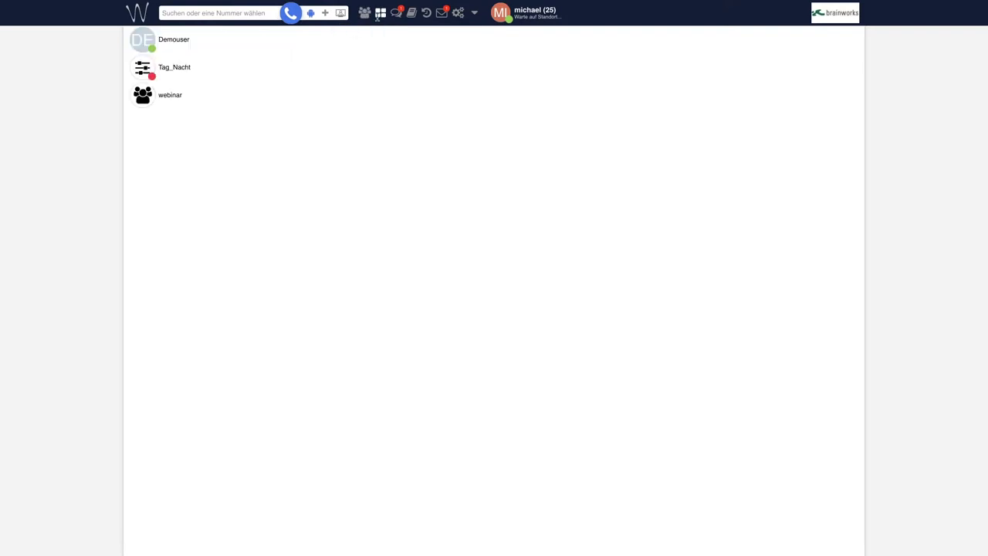
mouse_move(226, 43)
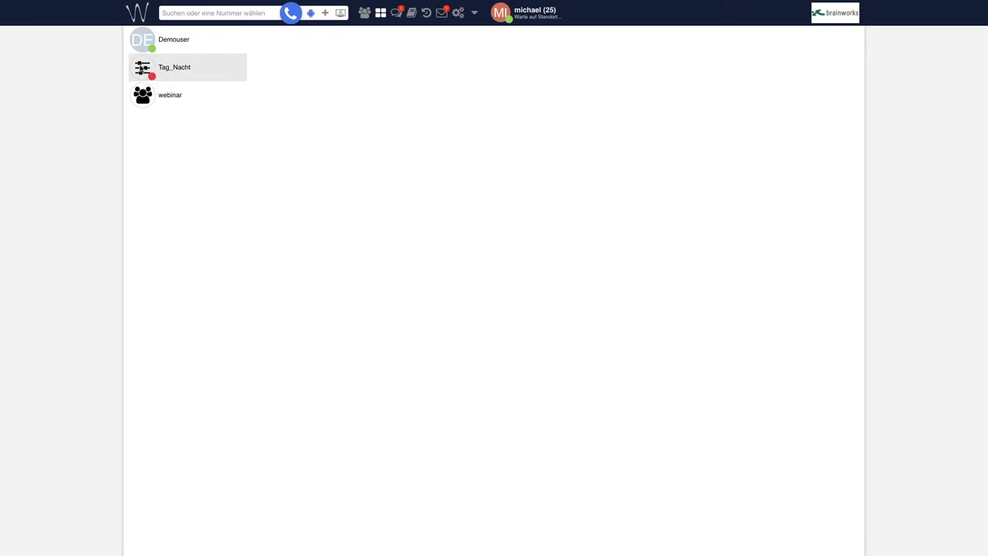
double_click(167, 71)
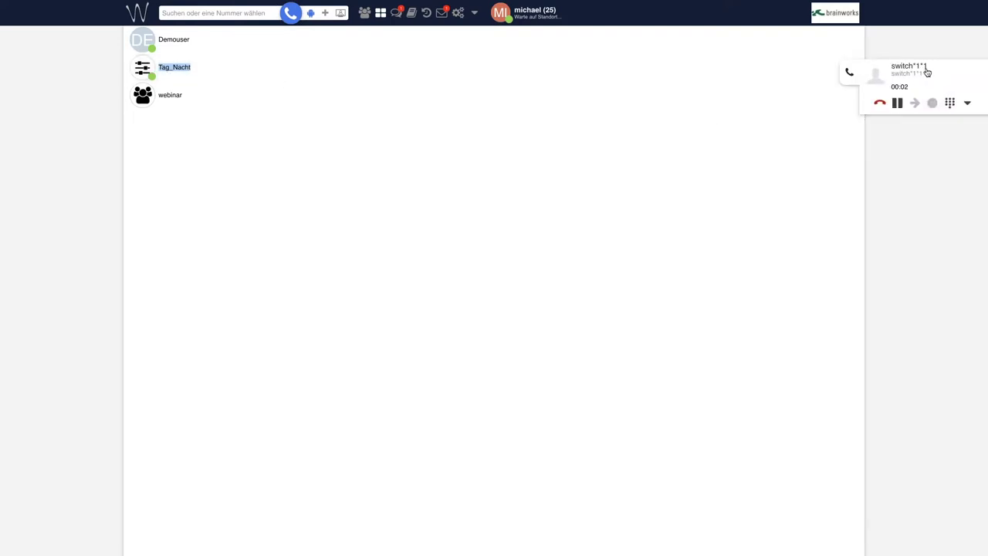
click(880, 106)
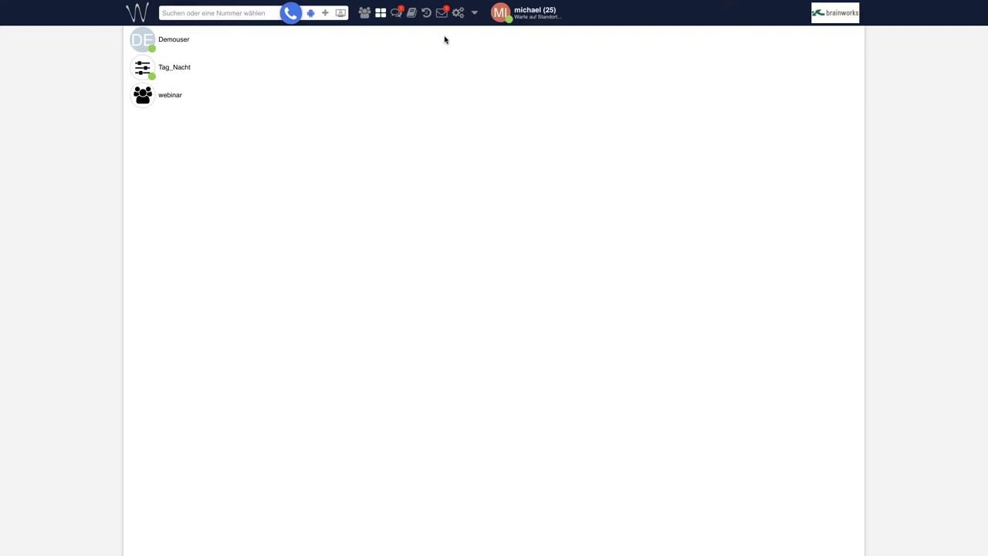
Step: Open the chat with Demouser from the function keys and switch to the webinaruser conversation
mouse_move(170, 46)
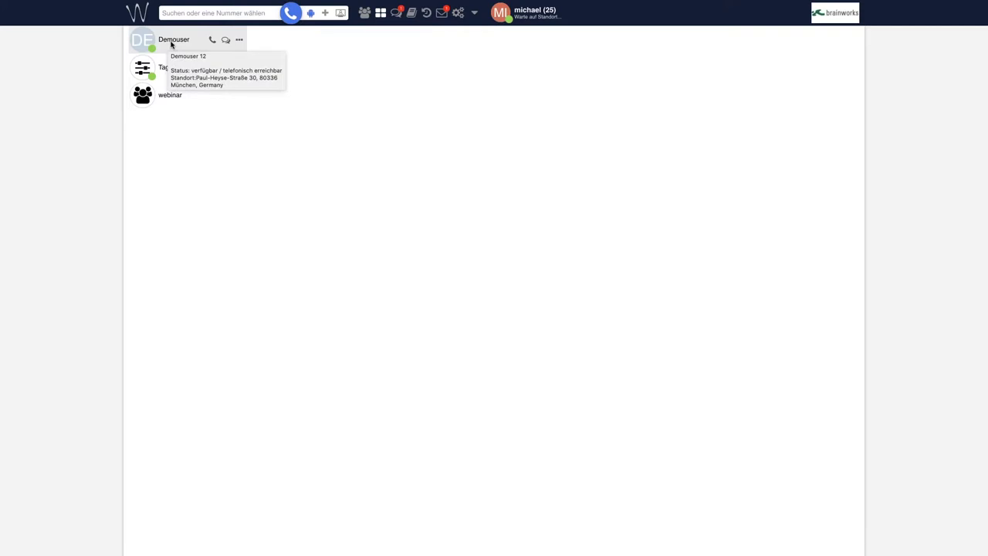
click(173, 41)
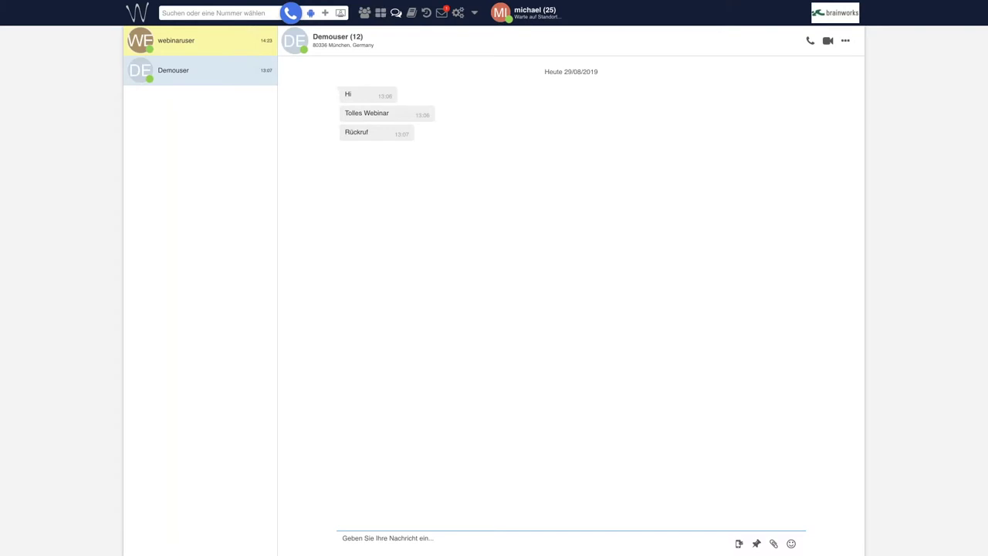
click(227, 39)
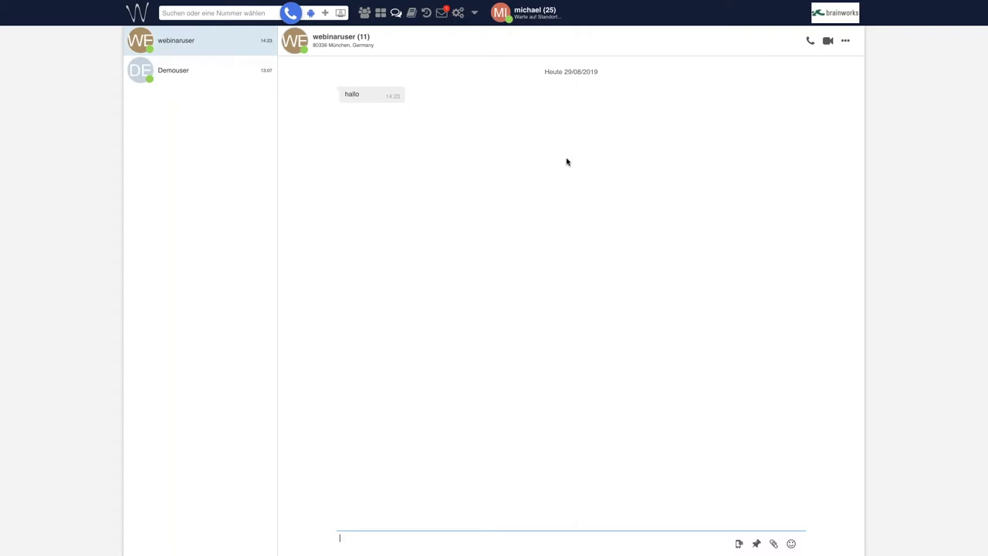
Step: Start a Post-It to webinaruser, review the priority and SMS options, and close it without sending
click(756, 544)
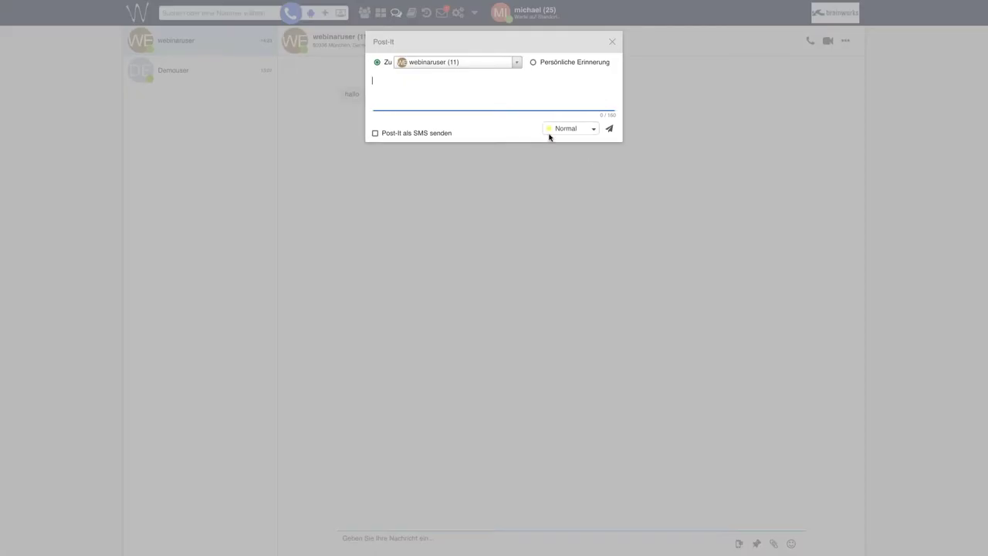
click(559, 130)
click(424, 136)
click(613, 43)
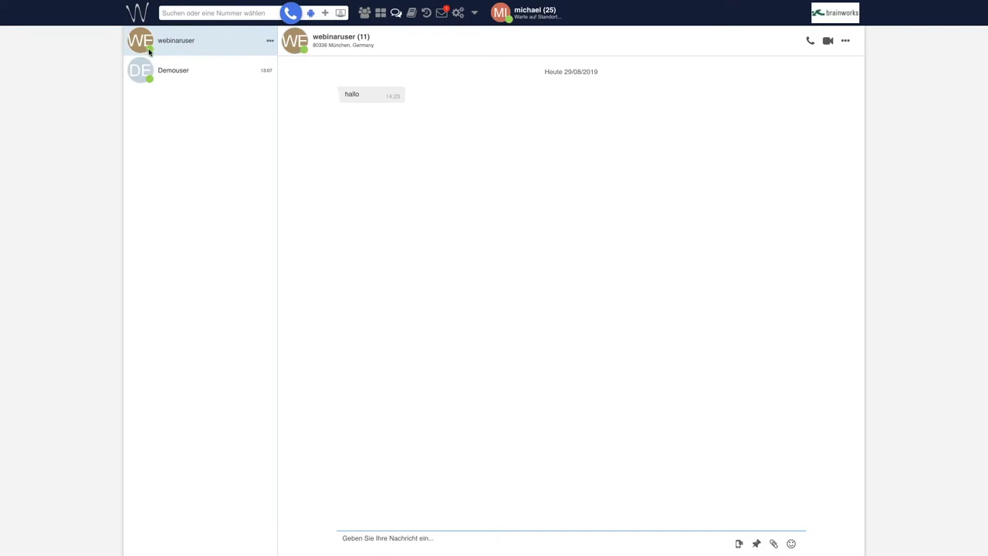
mouse_move(148, 52)
Step: Open the contacts and review the available phonebooks, keeping the selection on Alle
click(410, 15)
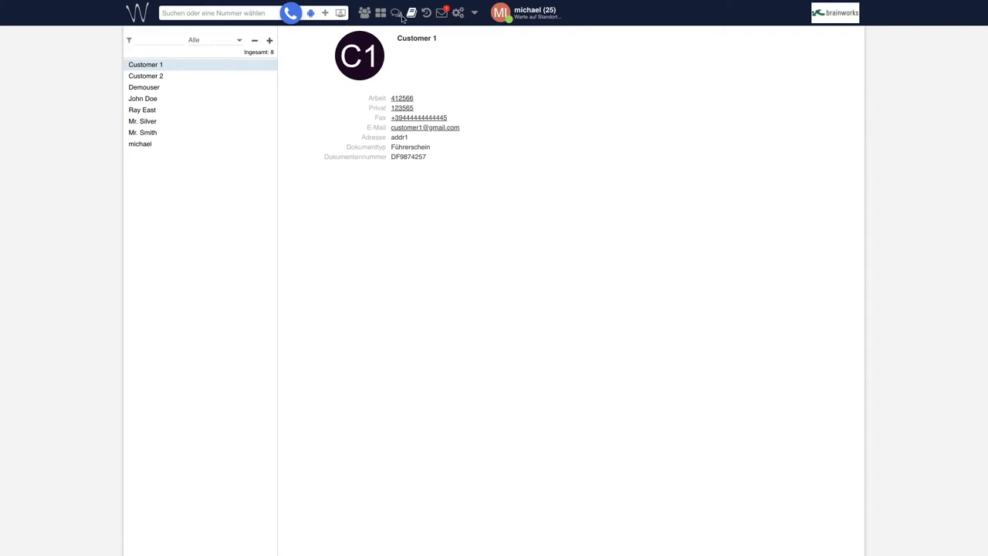
click(218, 40)
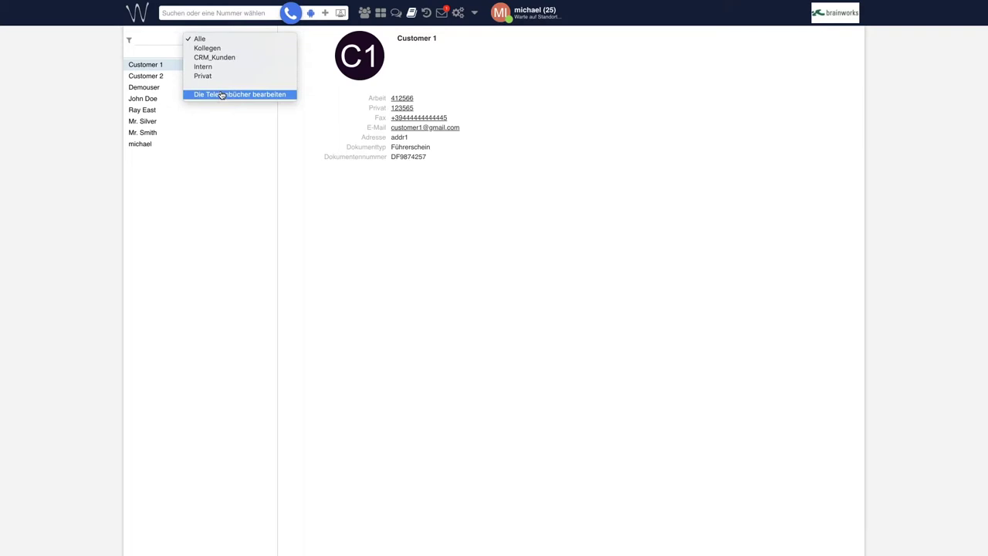
click(199, 40)
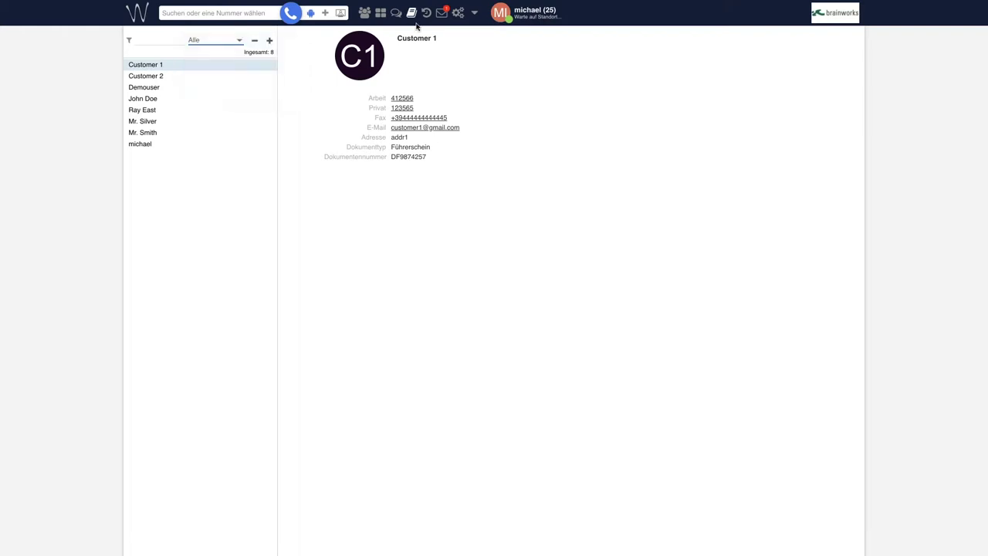
Step: View the call history and the voicemail messages
click(427, 12)
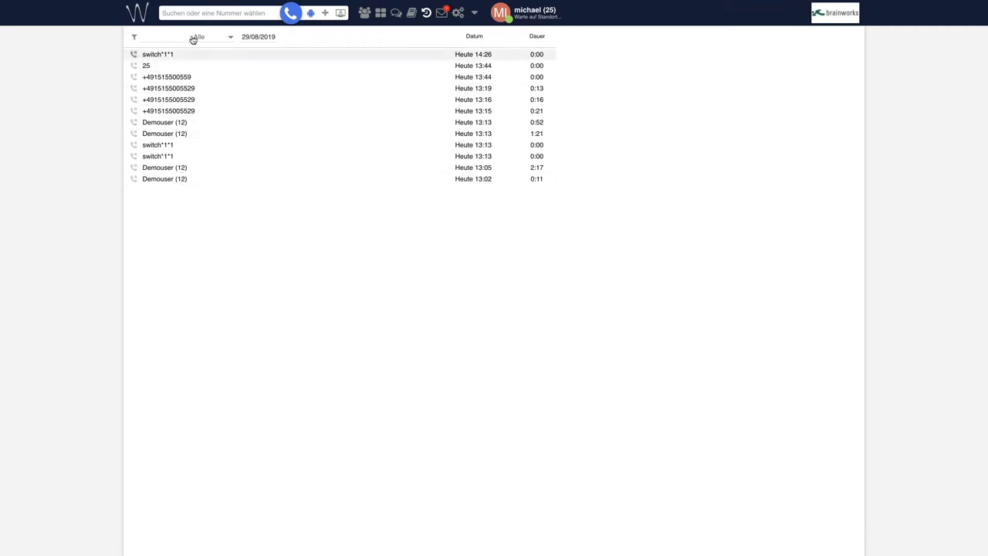
click(440, 13)
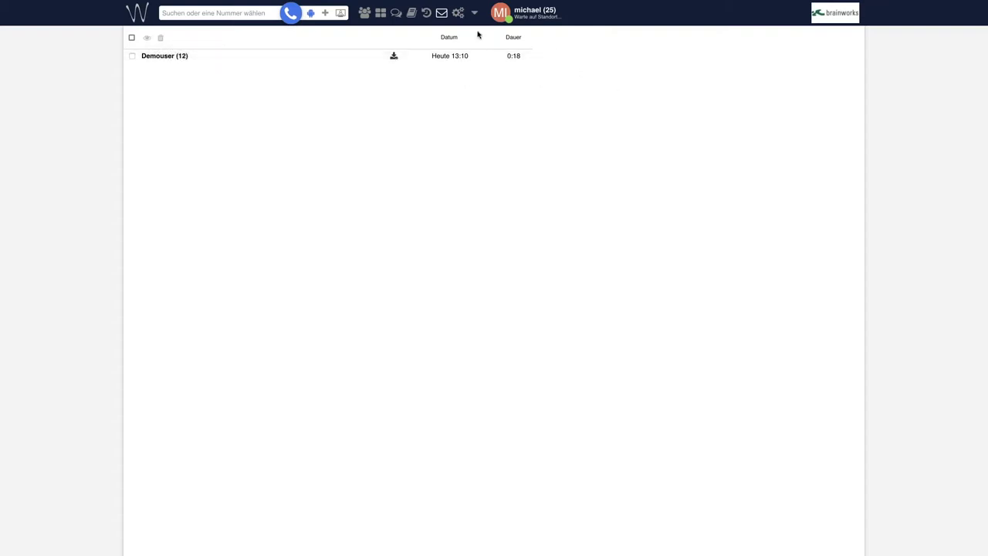
Step: Open the personal settings and highlight the label of the "Nur das aktive Gerät klingelt" option
click(457, 13)
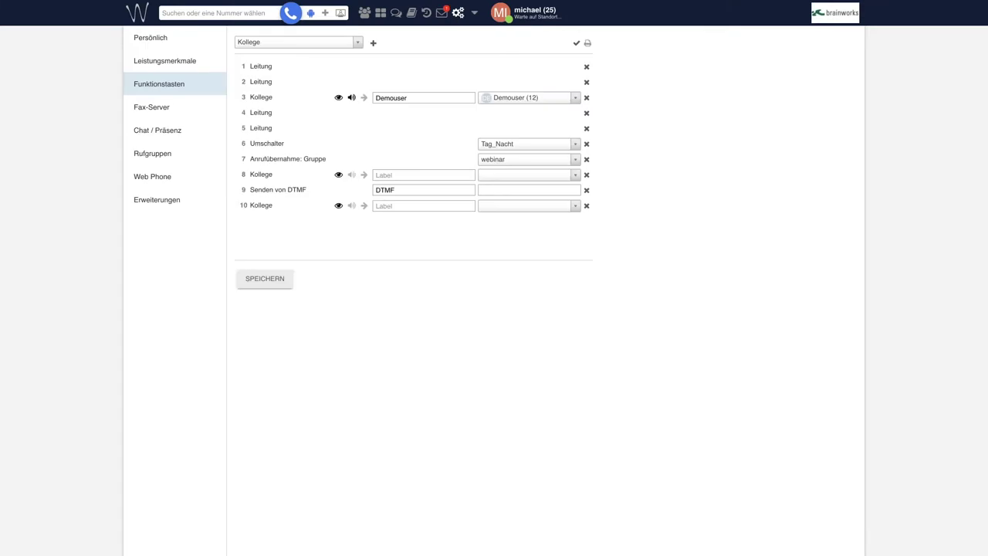
click(192, 40)
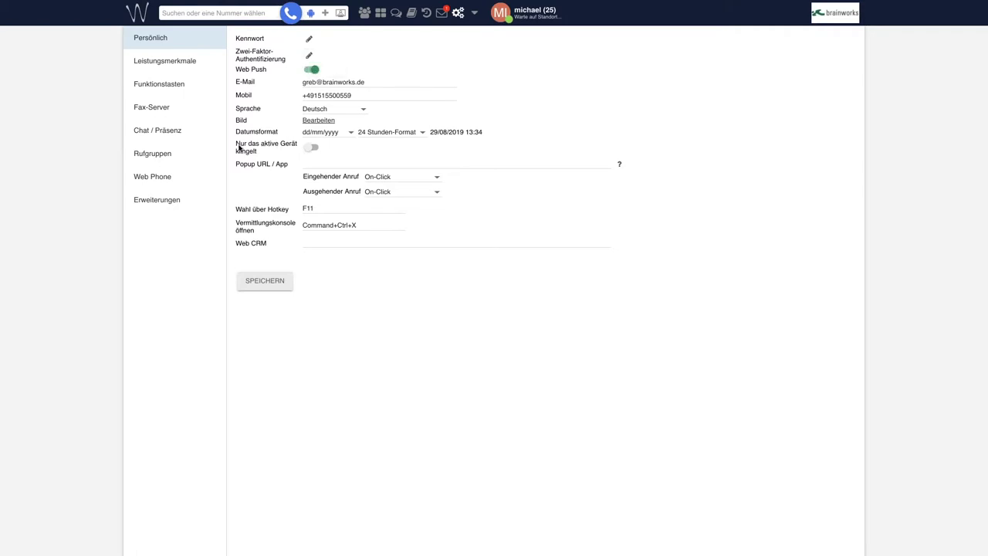
drag(237, 146, 268, 152)
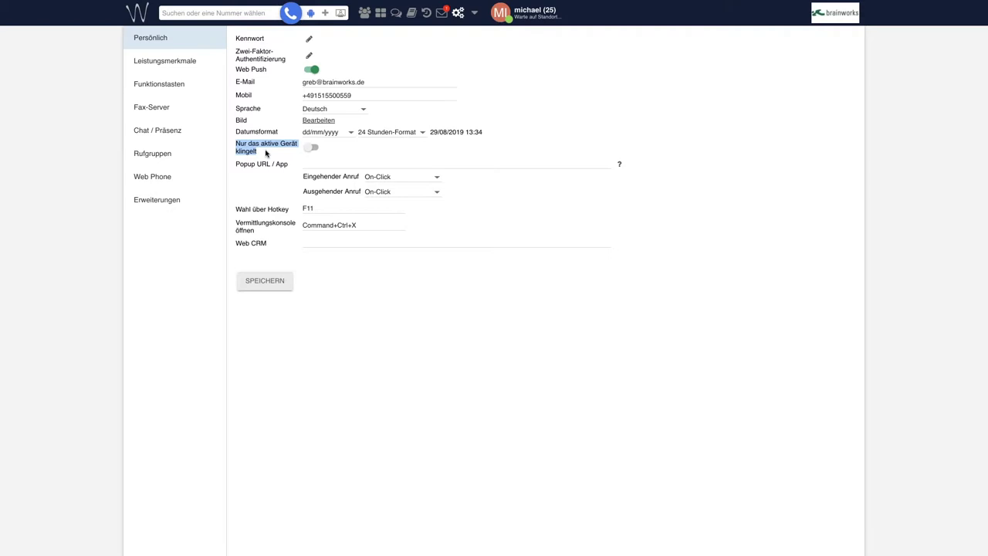
Step: Switch the "Nur das aktive Gerät klingelt" option on and back off in the personal settings
click(313, 148)
click(308, 148)
click(311, 148)
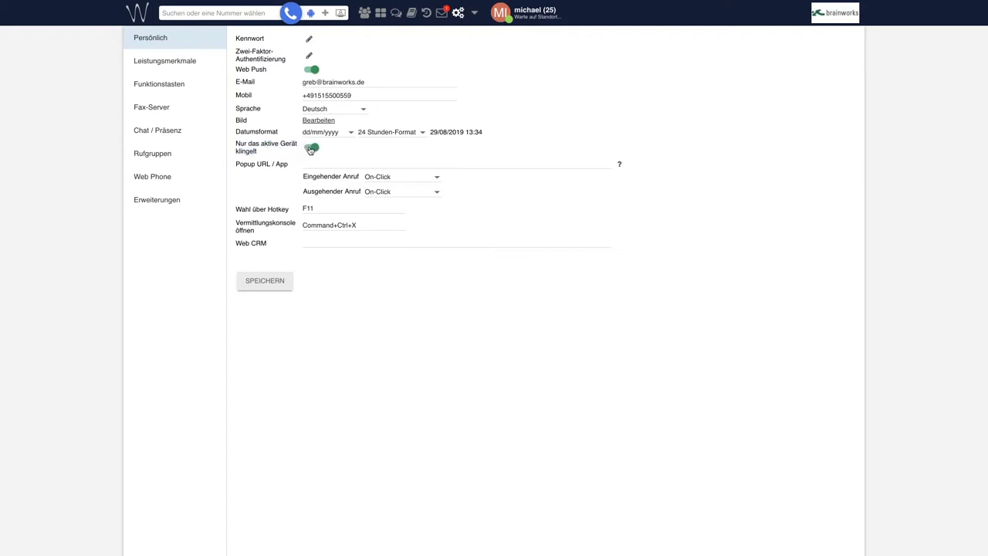
click(309, 149)
Step: Open the Vermittlungskonsole, take it out of full screen, move it over the desktop, and return to the Collaboration window
key(ctrl+super+x)
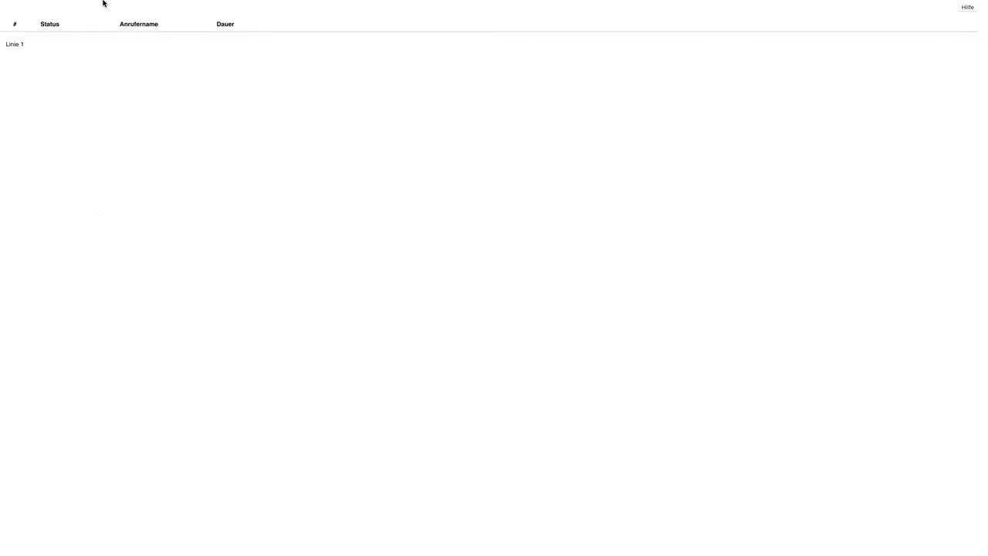
click(28, 17)
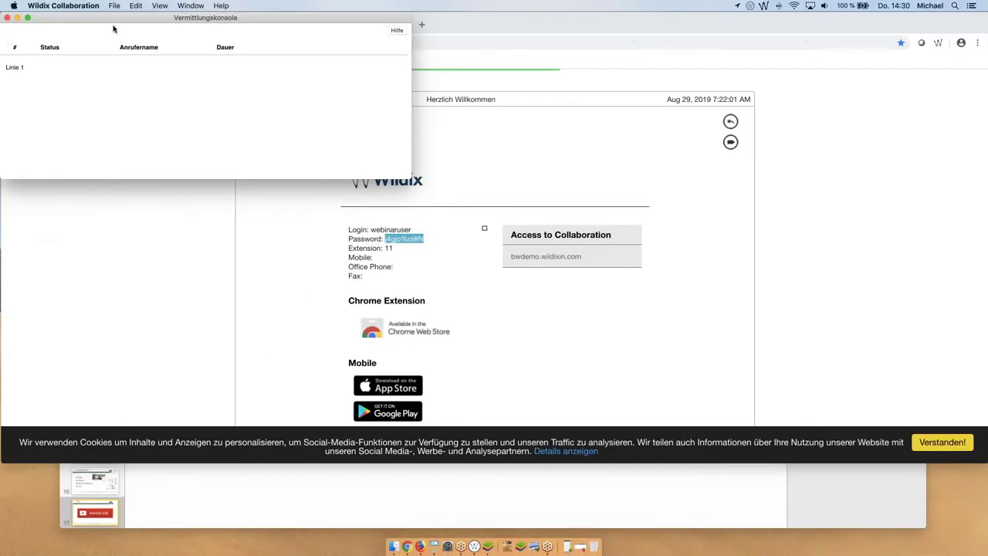
drag(113, 28, 186, 130)
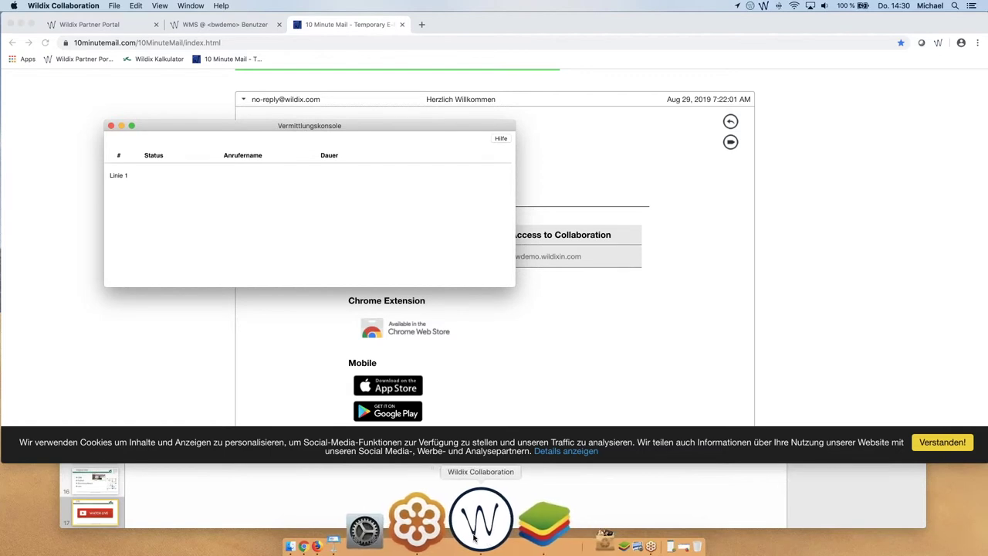
click(476, 525)
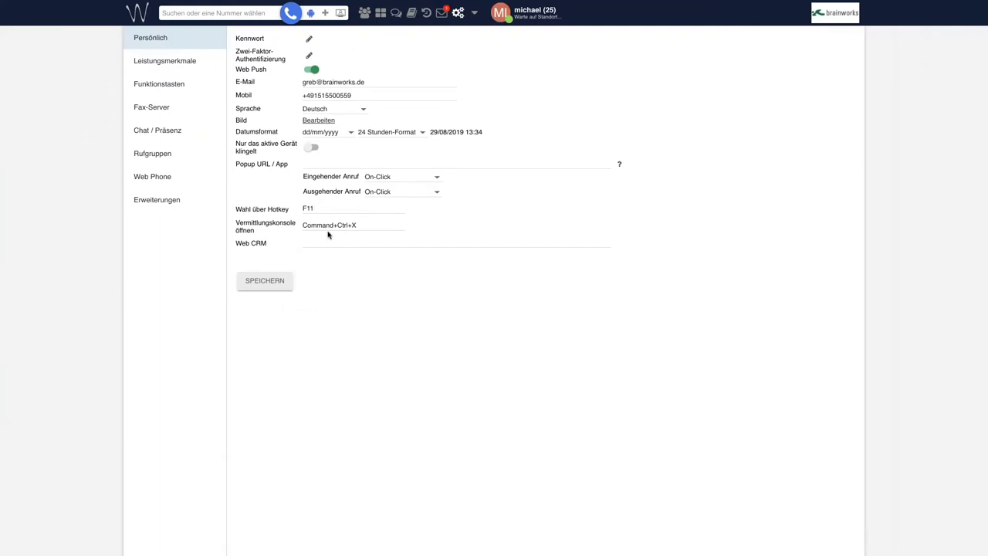
Step: Turn off busy and delayed call forwarding for internal calls under Bitte nicht stören in Leistungsmerkmale, and view the external call settings
click(185, 62)
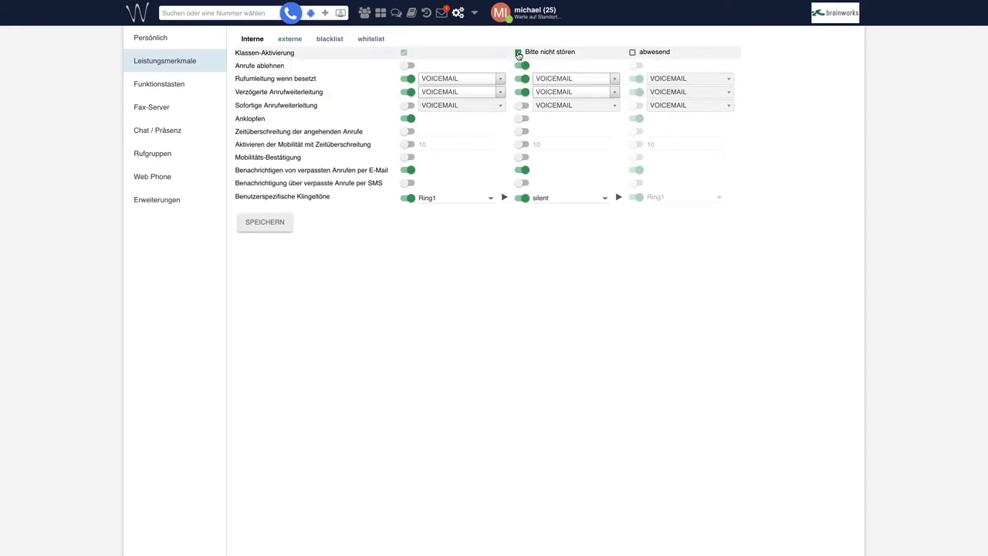
click(561, 80)
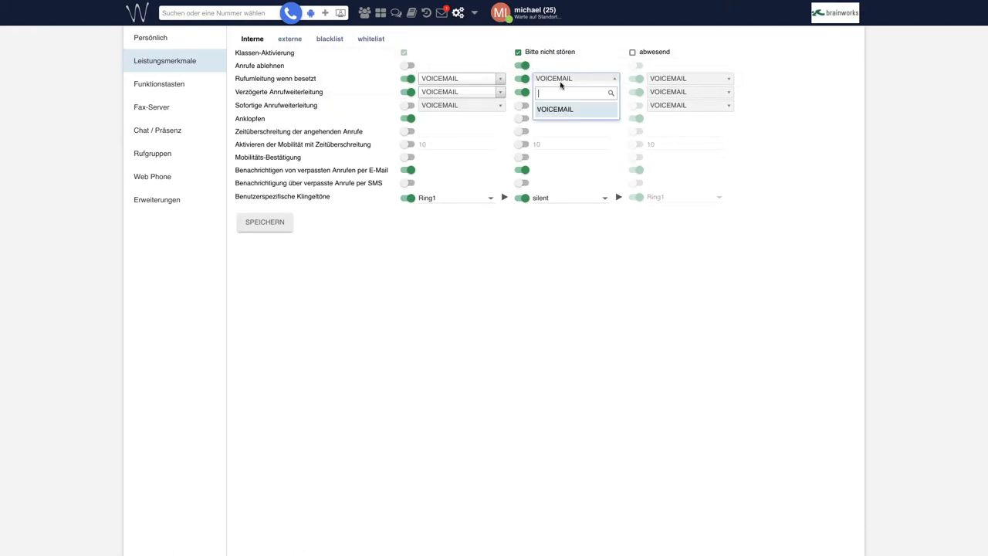
click(556, 116)
click(523, 78)
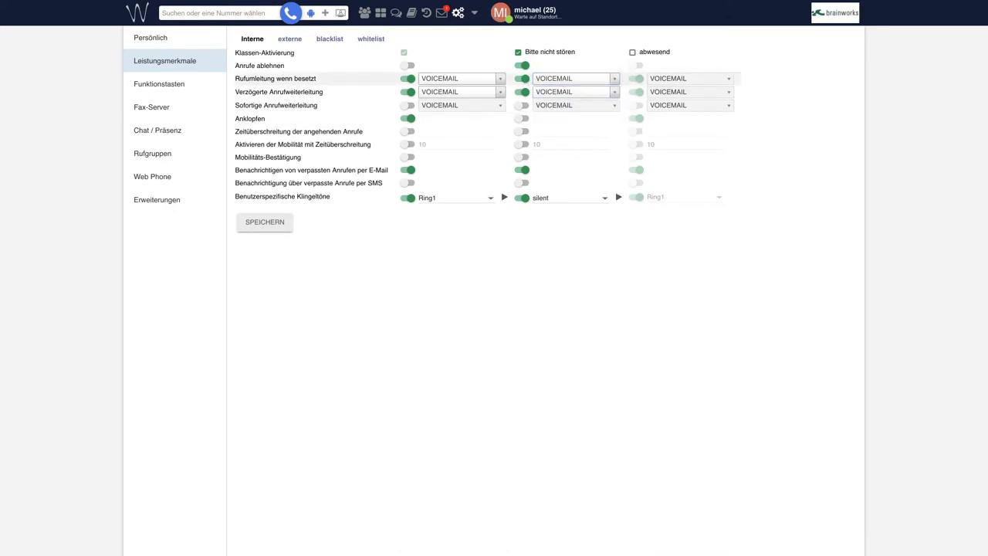
click(523, 92)
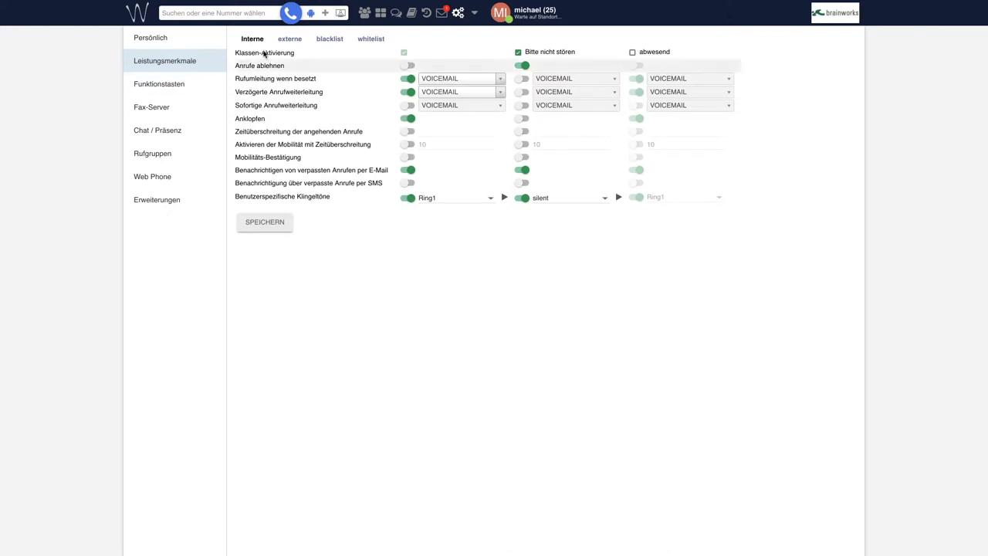
click(290, 39)
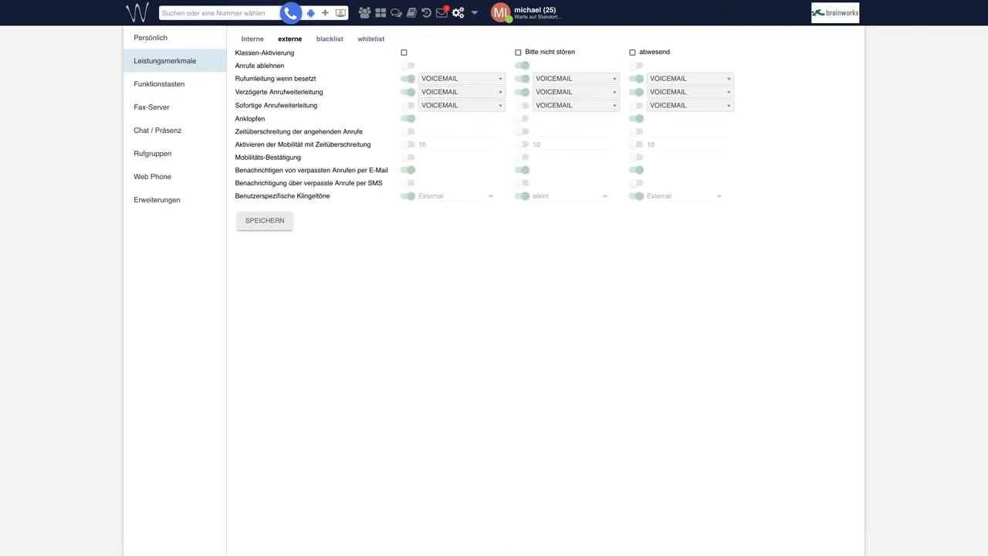
Step: View the internal and blacklist call settings in Leistungsmerkmale
click(261, 40)
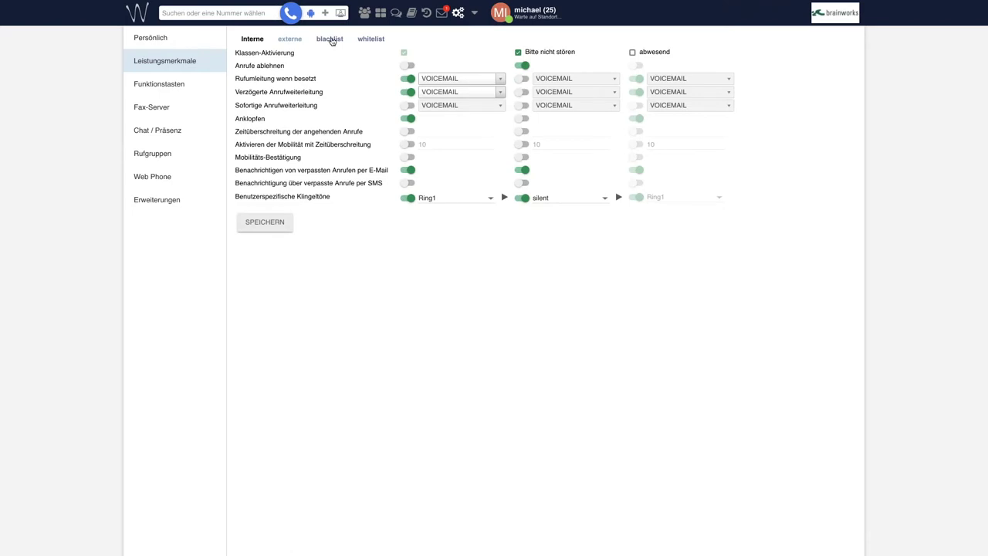
click(332, 40)
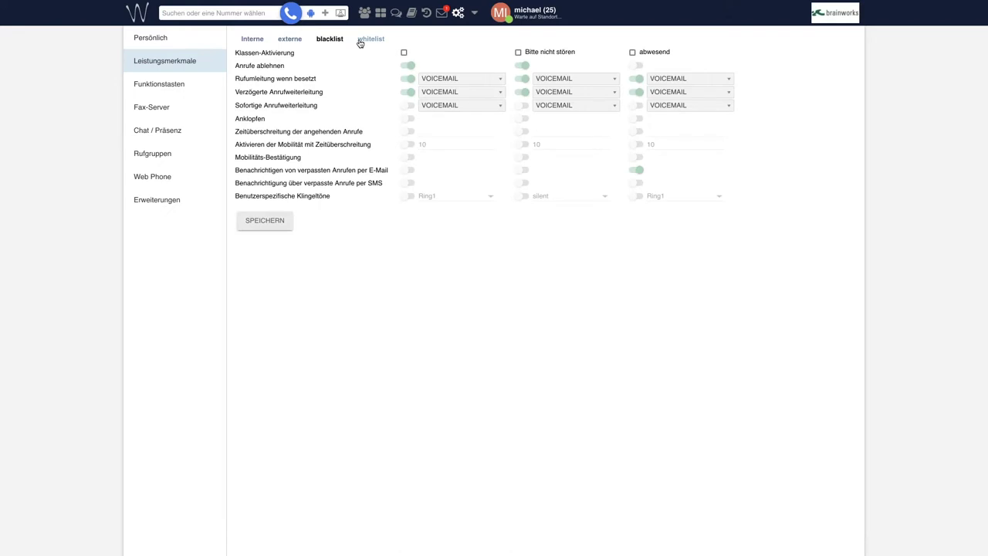
Step: Check the function key overview, and in Funktionstasten label colleague key 10 Webinaruser and assign it to webinaruser (11)
click(190, 93)
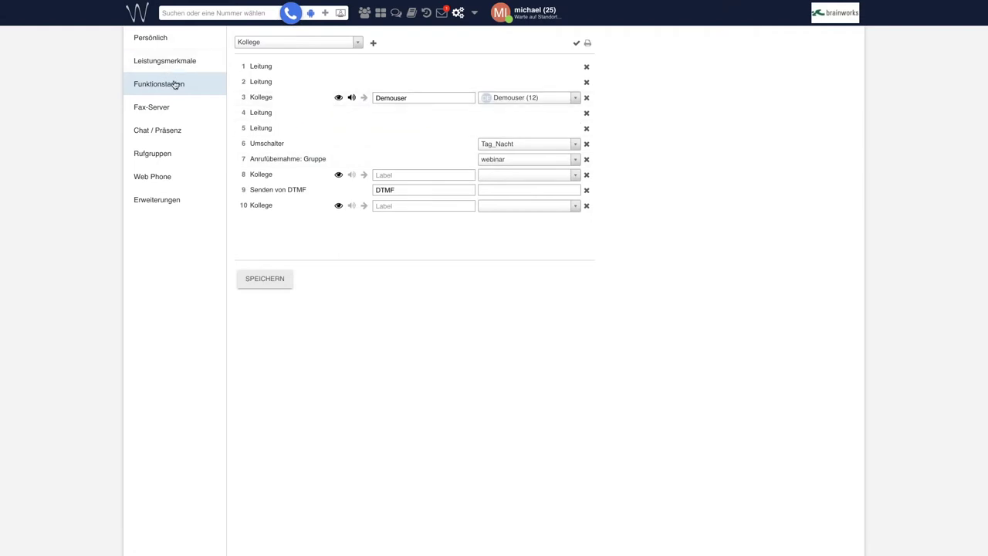
click(381, 13)
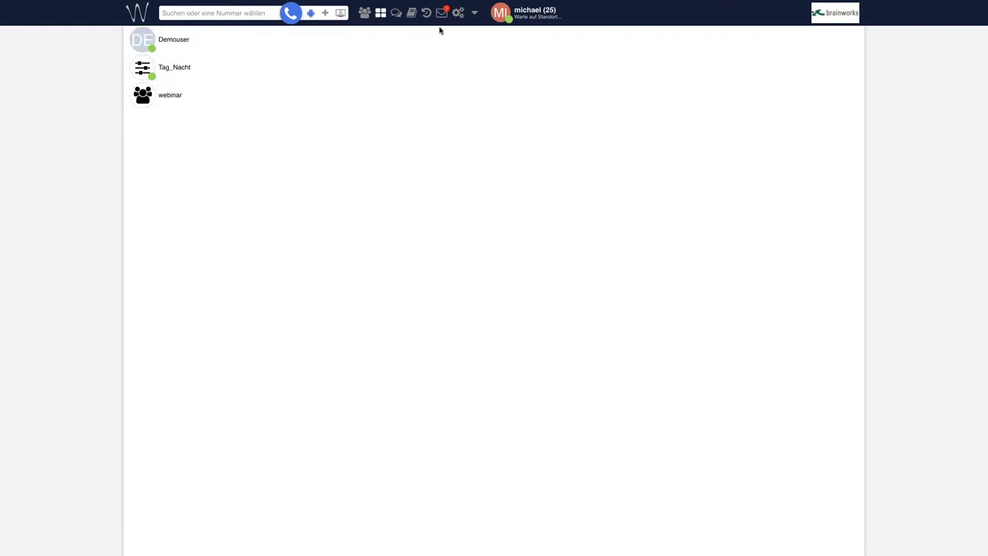
click(458, 13)
click(394, 206)
text(Webinaruser)
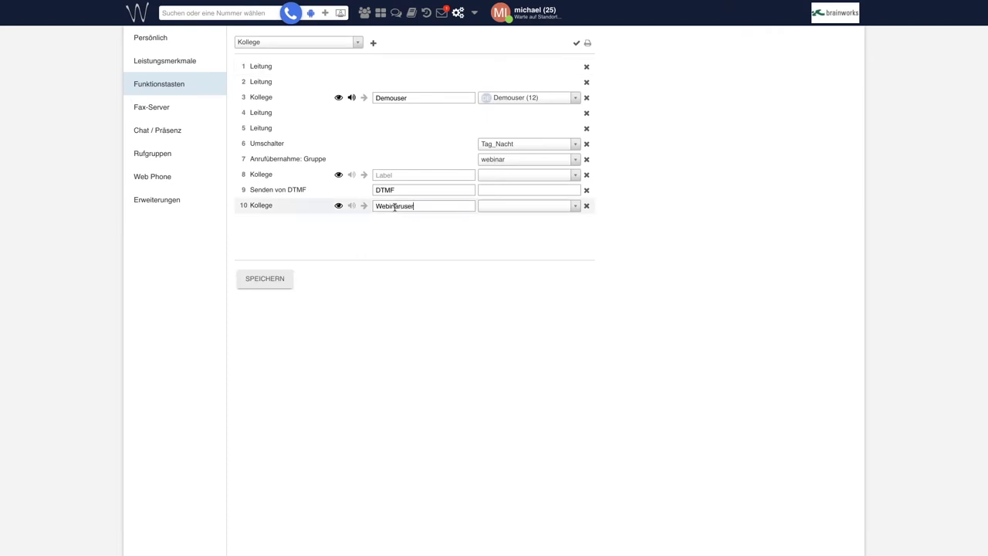
key(Tab)
click(502, 207)
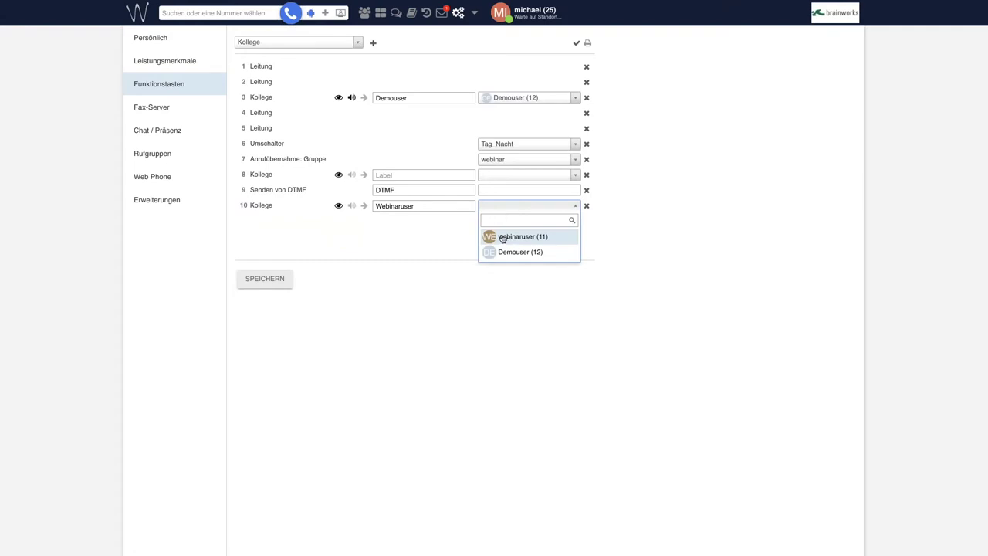
click(503, 238)
Step: Enable the sound and arrow options for function key 10 and save the function keys
click(338, 207)
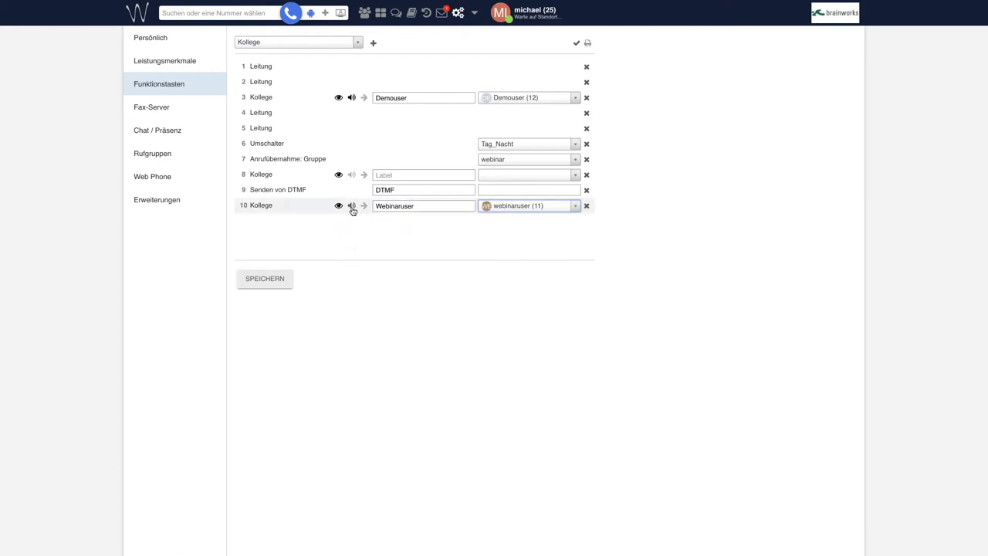
click(364, 205)
click(274, 282)
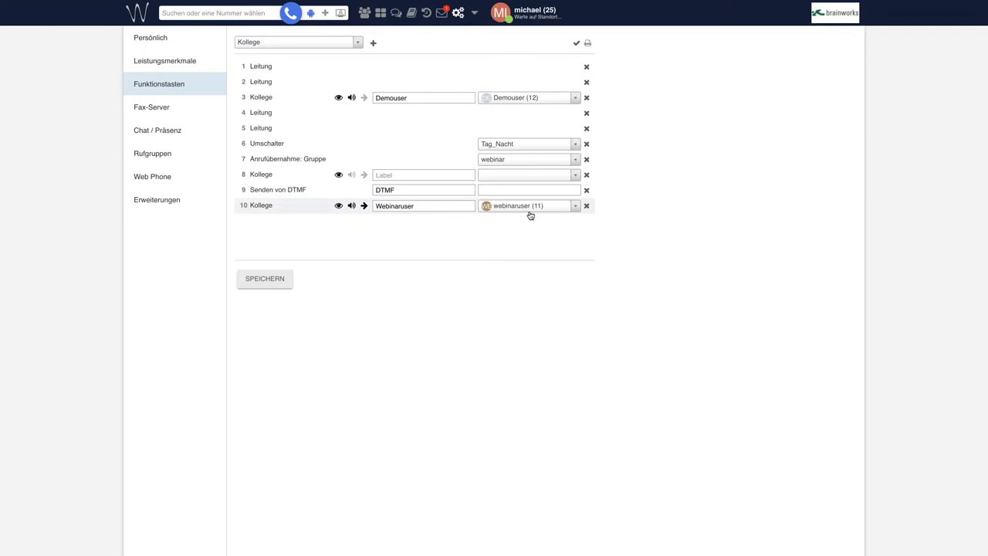
Step: View the Fax-Server settings, focusing the Faxgerät-ID and Fax-Header fields
click(174, 112)
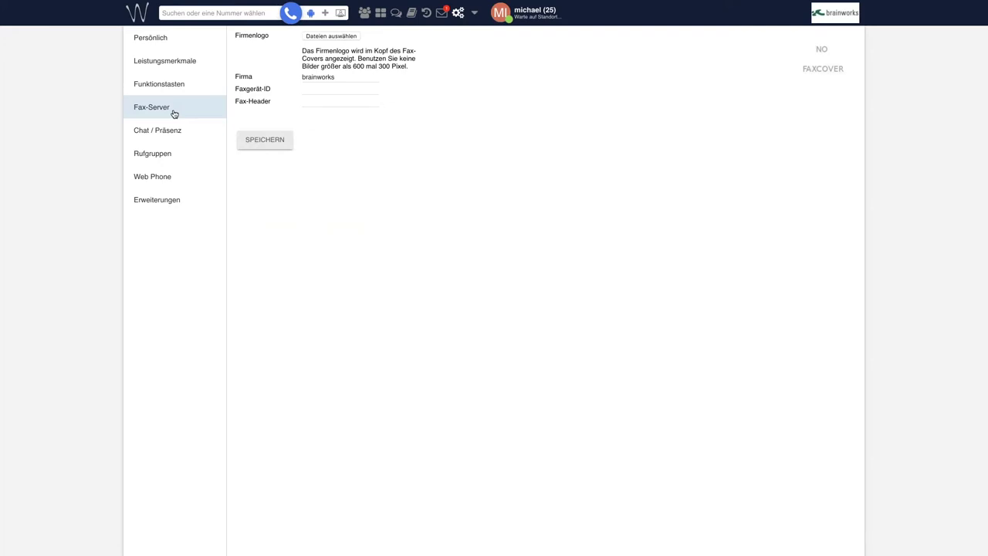
click(342, 93)
click(314, 105)
Step: In Chat / Präsenz, enable email notification for unread messages and add a custom abwesend status Rauchen lasting 15 minutes
click(193, 136)
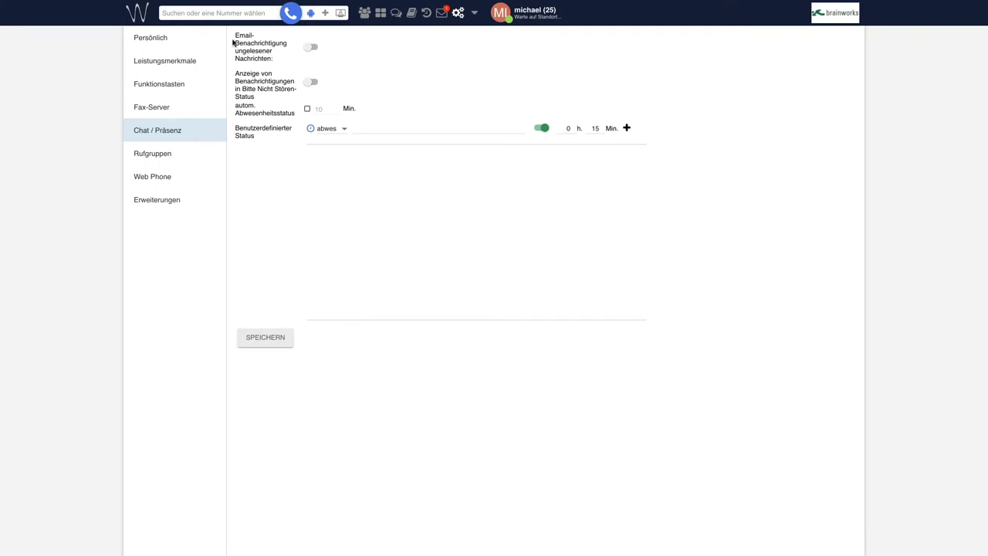
click(310, 51)
click(336, 129)
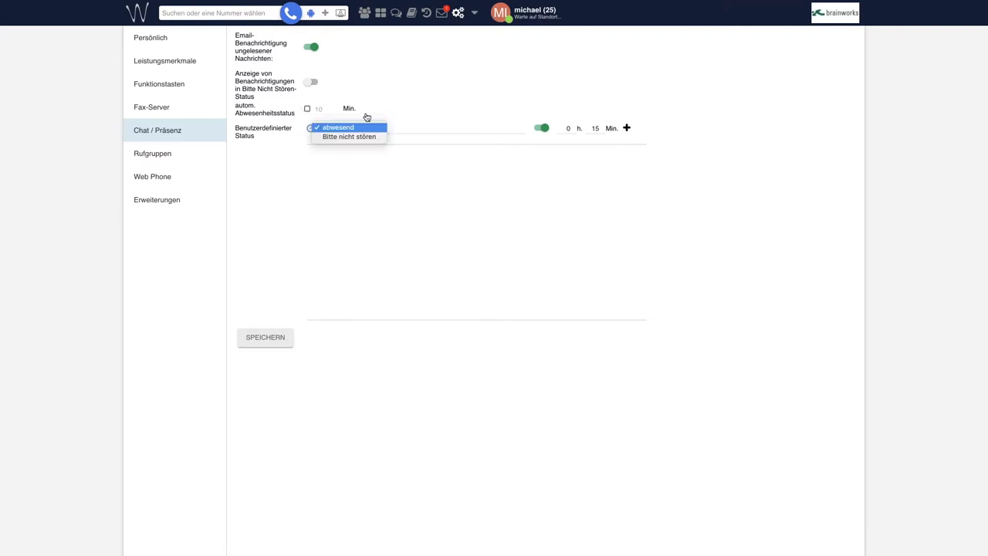
click(437, 116)
click(327, 129)
click(379, 135)
click(379, 133)
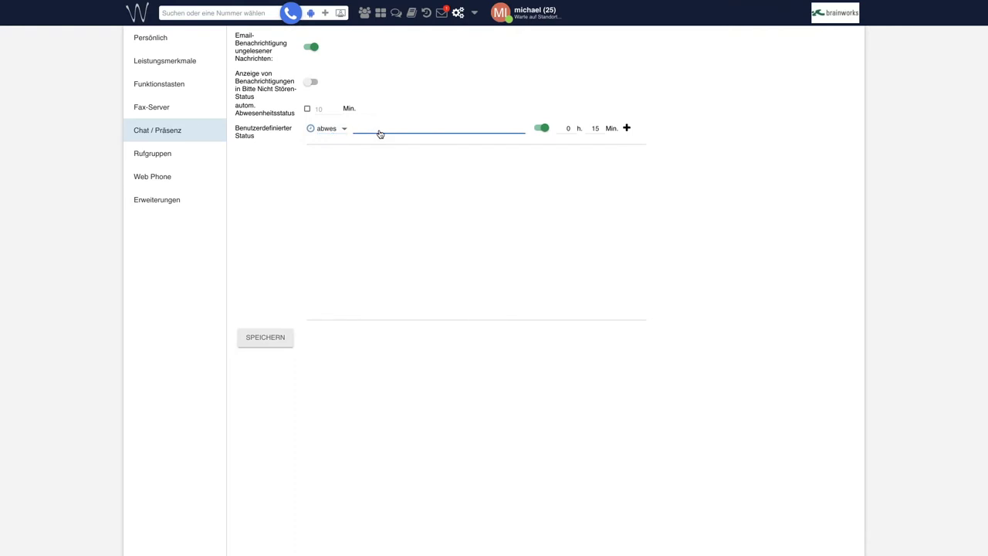
text(Rauchen)
click(626, 128)
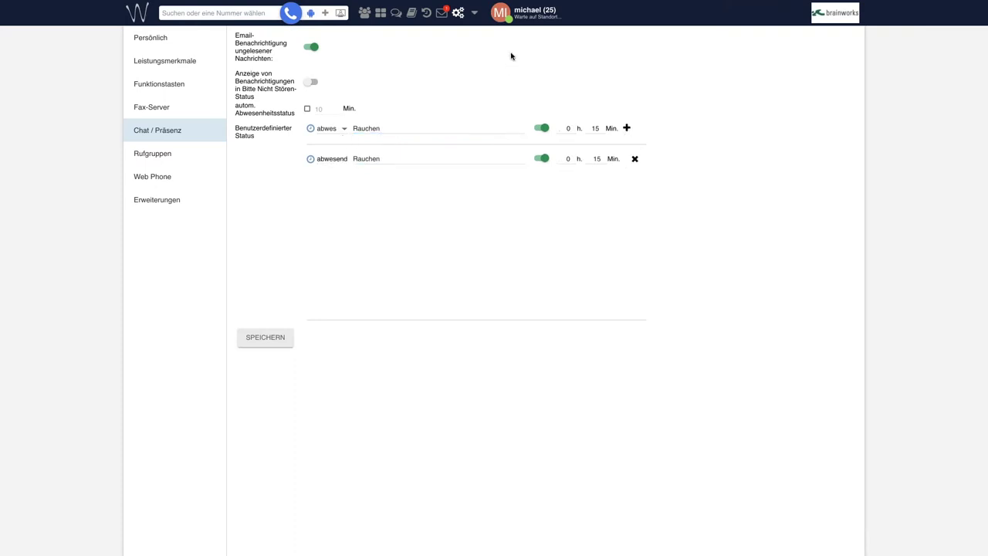
Step: Open the extended Status ändern dialog from the presence status and close it without changes
click(511, 23)
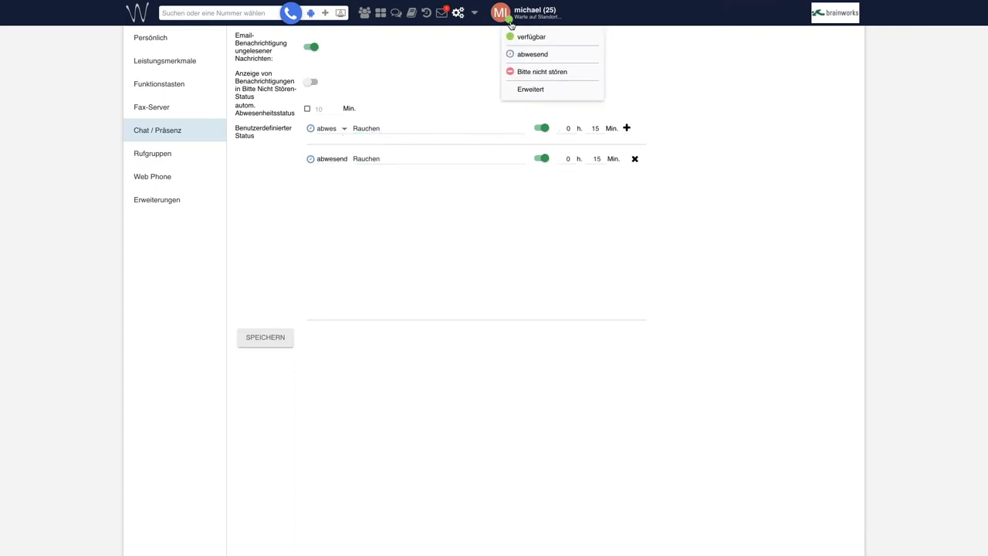
click(523, 88)
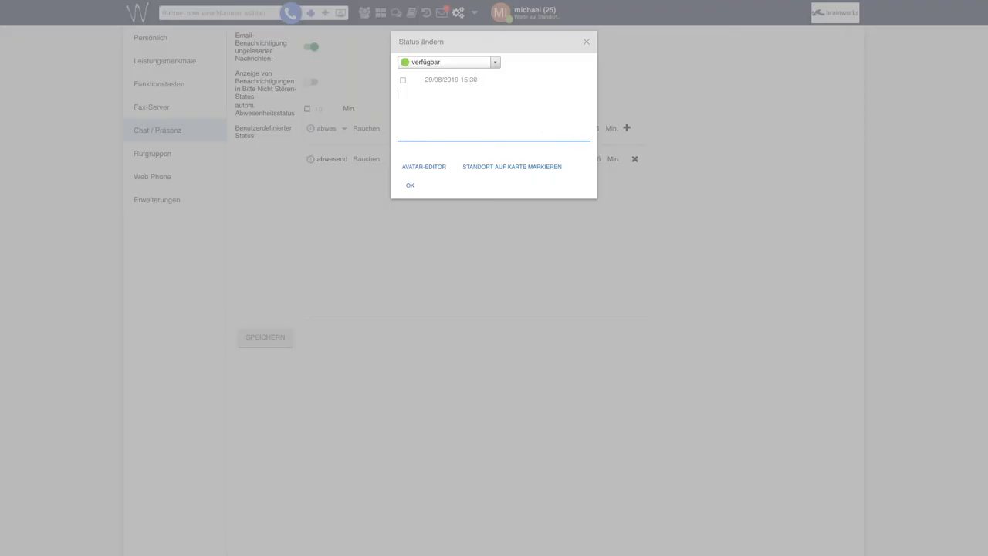
click(586, 42)
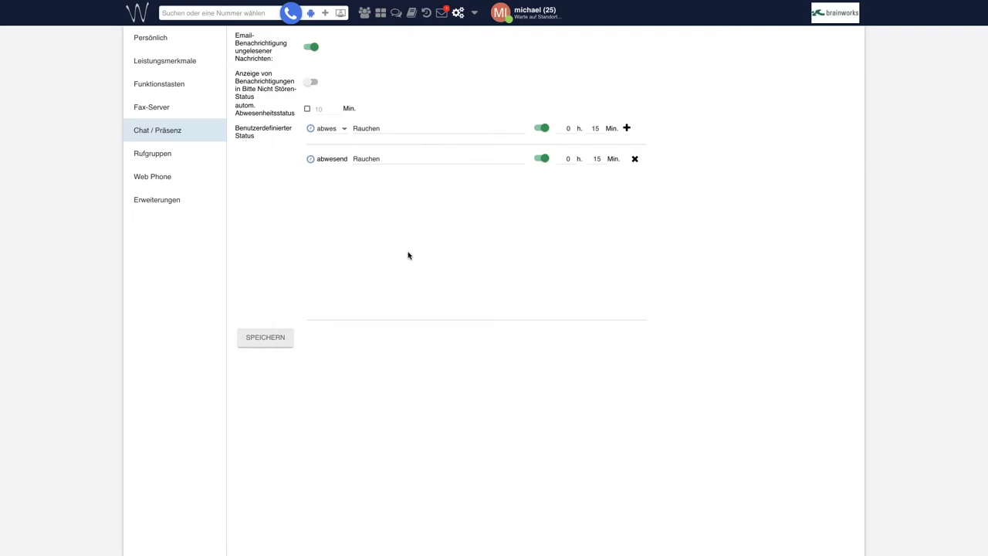
Step: Toggle the automatic absence status option in Chat / Präsenz
click(308, 109)
click(330, 135)
click(328, 139)
Step: In Rufgruppen, switch on Anmelden and toggle the option for being unavailable when abwesend or Bitte nicht stören
click(148, 156)
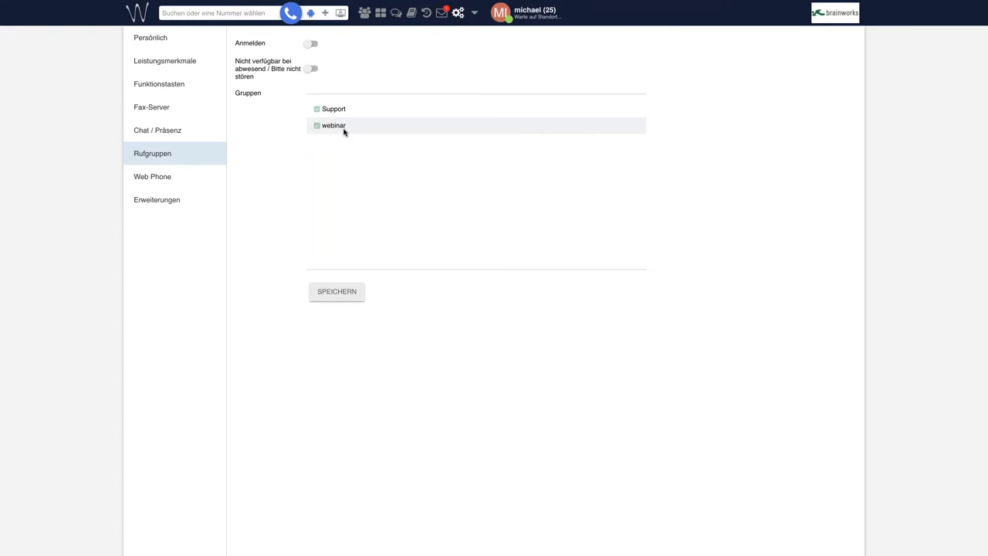
click(311, 44)
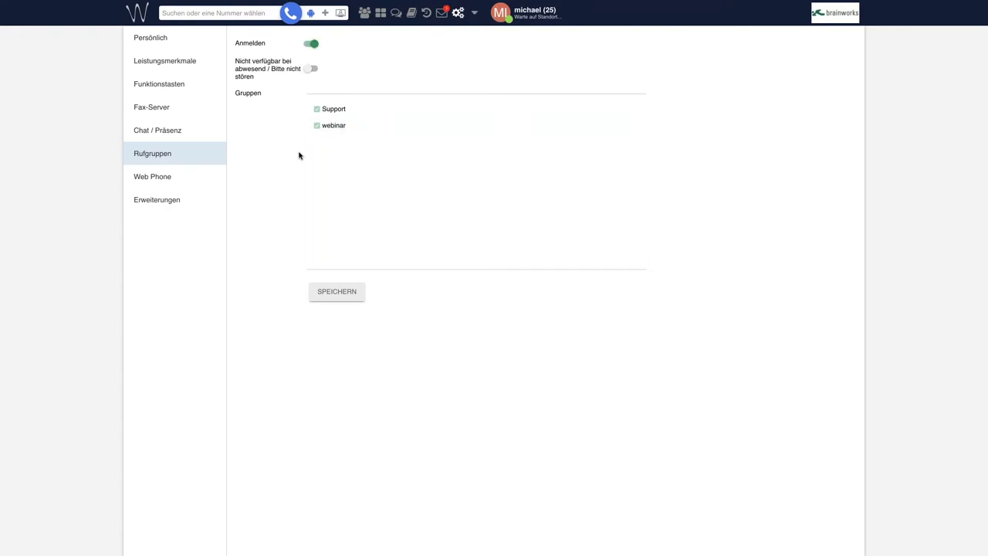
click(312, 70)
click(314, 72)
Step: View the Web Phone settings and the Erweiterungen list, highlighting the Kopfhörer-Integration entry
click(176, 176)
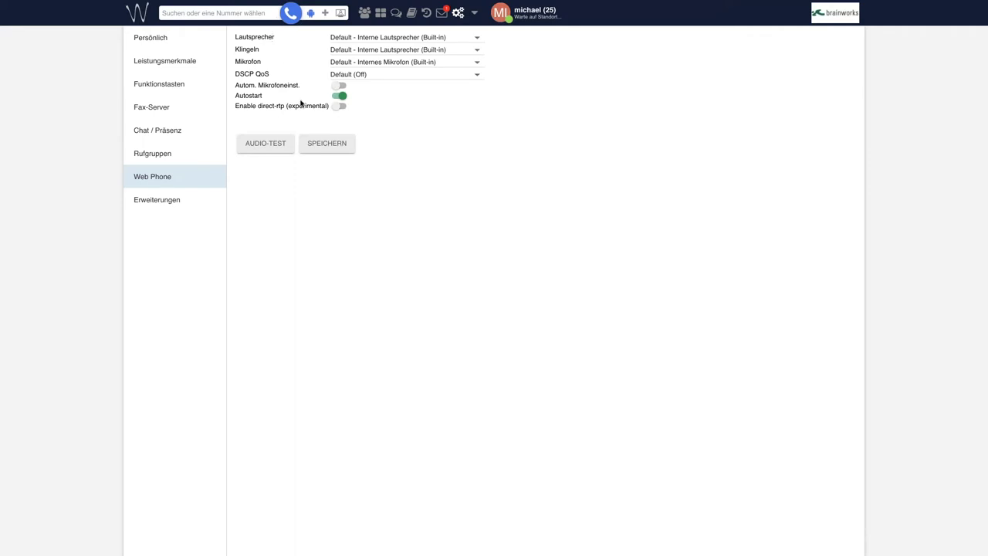
click(156, 199)
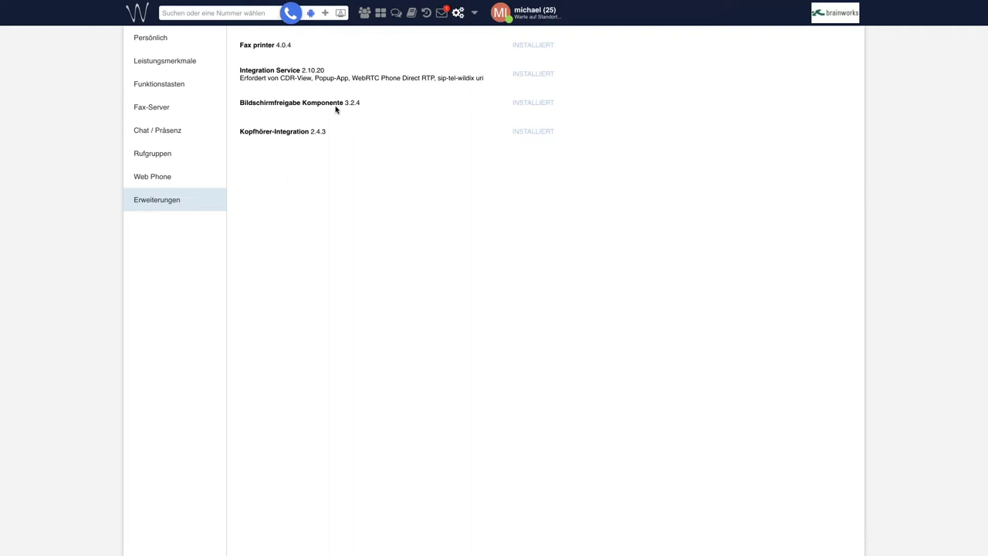
drag(238, 132, 327, 136)
click(325, 140)
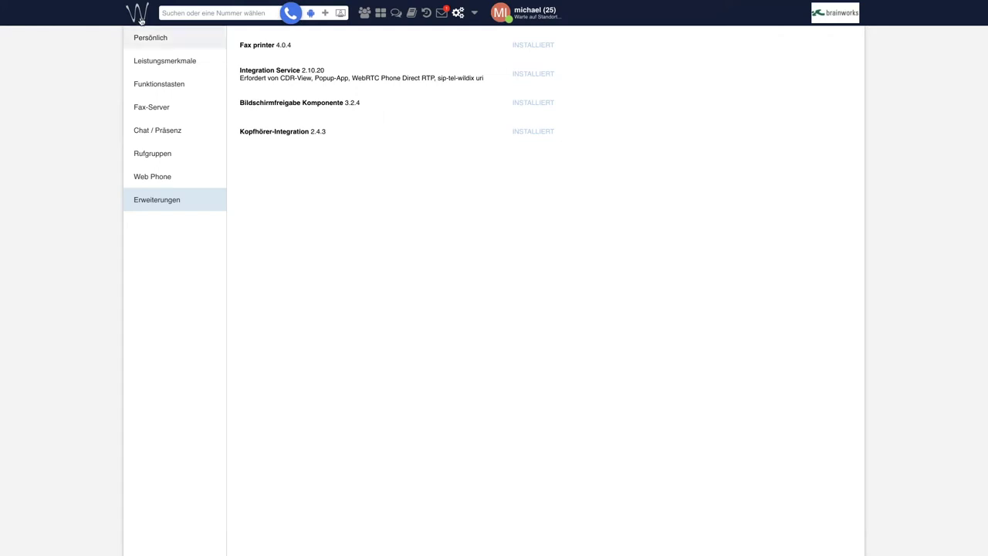
Step: Take the Collaboration window out of full screen and move it aside on the desktop
mouse_move(135, 2)
click(28, 17)
drag(335, 19, 139, 7)
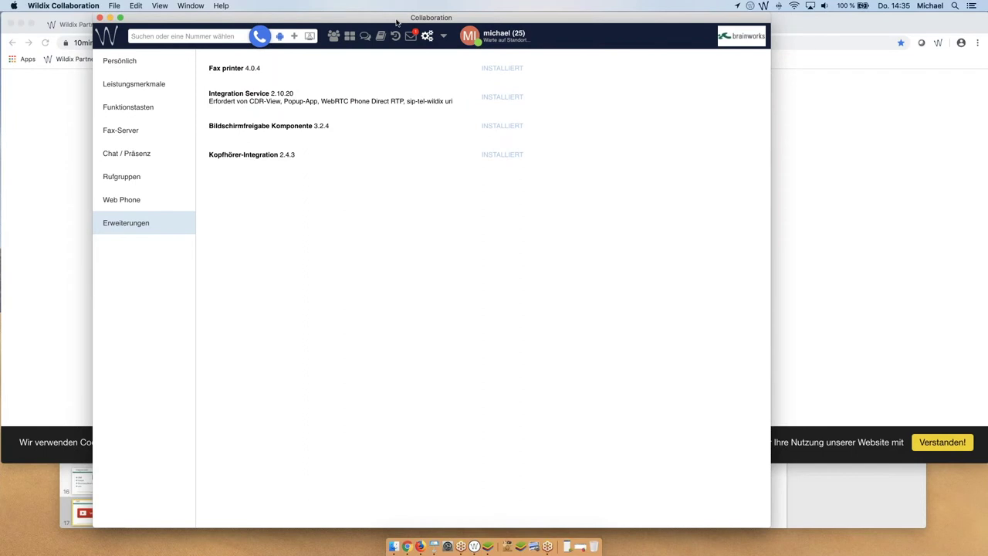
drag(296, 20, 523, 19)
Step: Switch to the Wildix mobile app in BlueStacks and view its contacts, call history and voicemail list
click(490, 539)
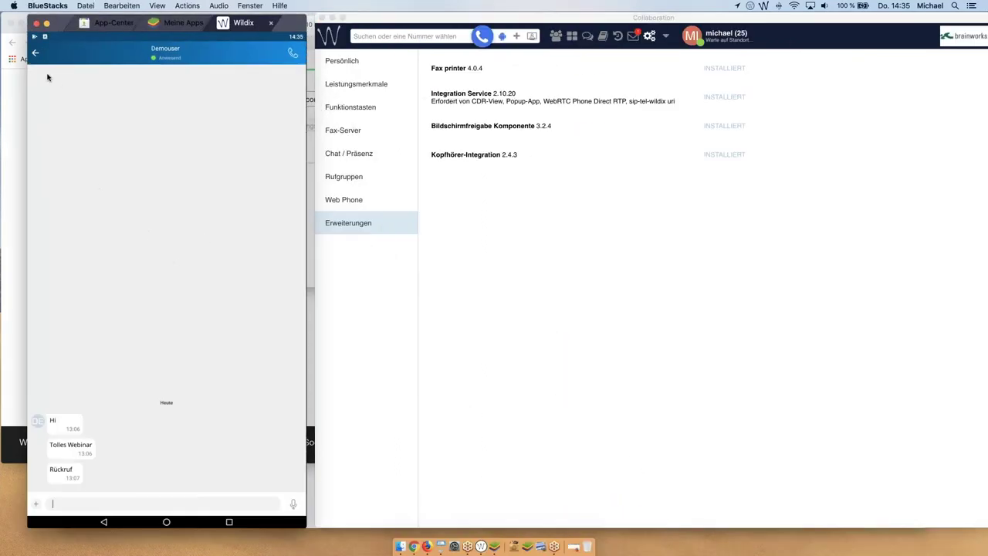
click(34, 55)
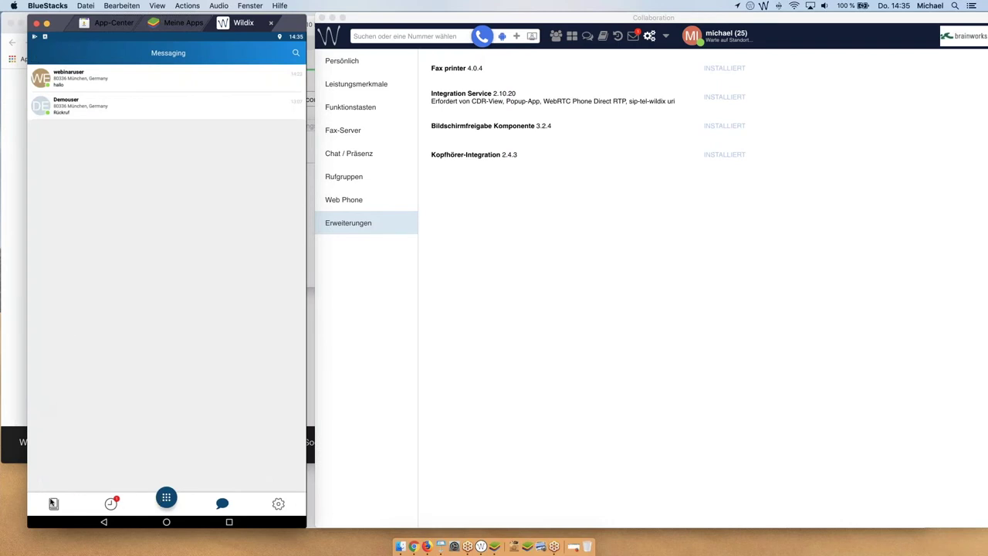
click(53, 504)
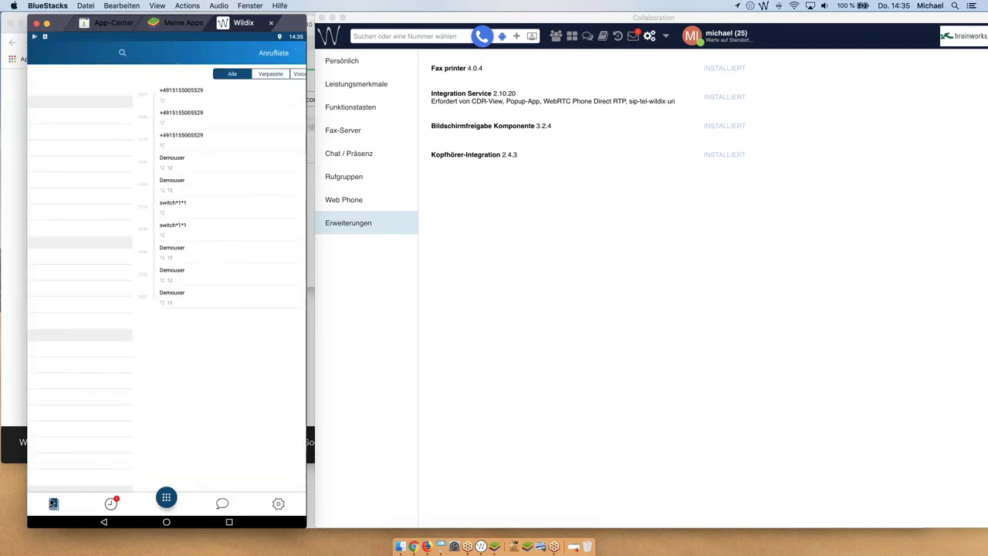
click(113, 505)
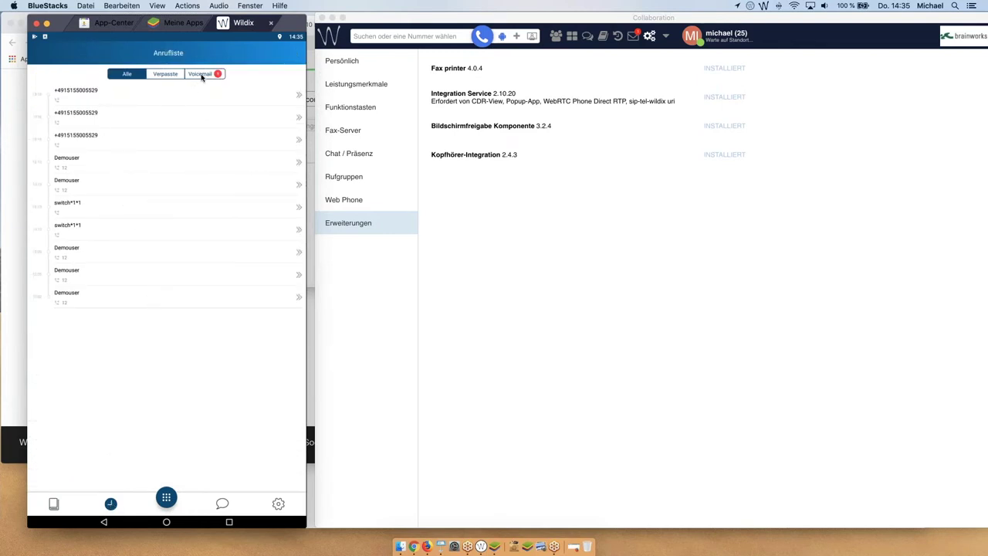
click(201, 75)
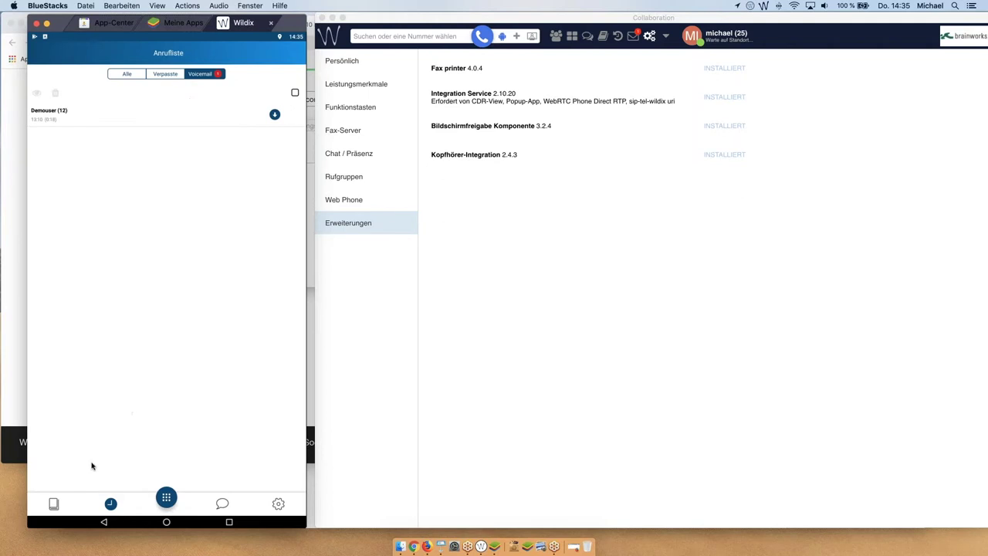
Step: Open the mobile dialer, view and cancel the call type choices, and search the contacts for org
click(166, 500)
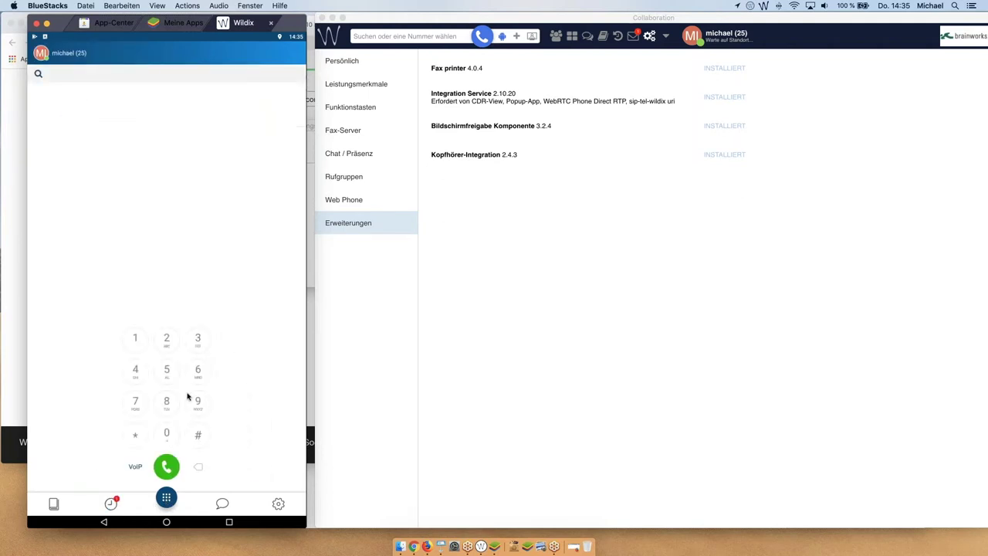
click(135, 467)
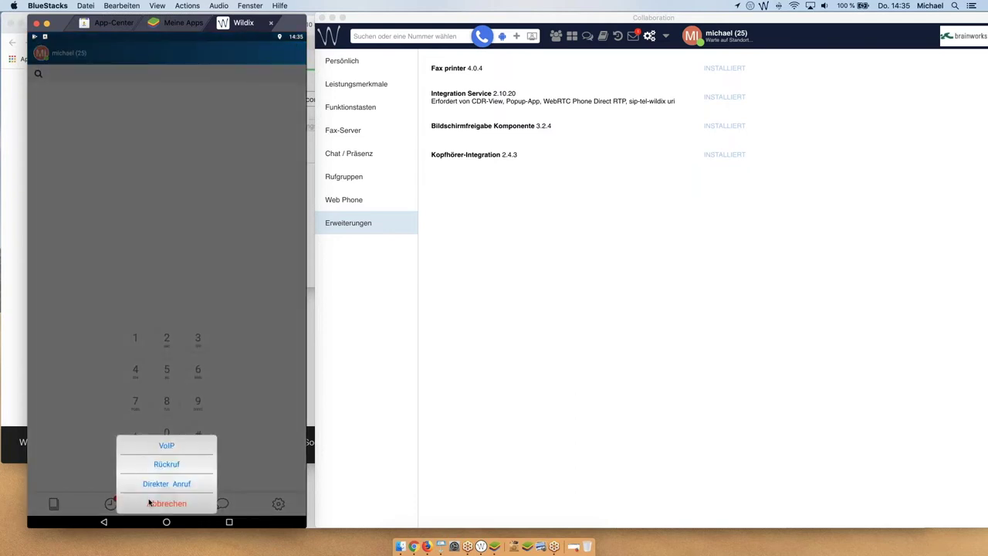
click(153, 504)
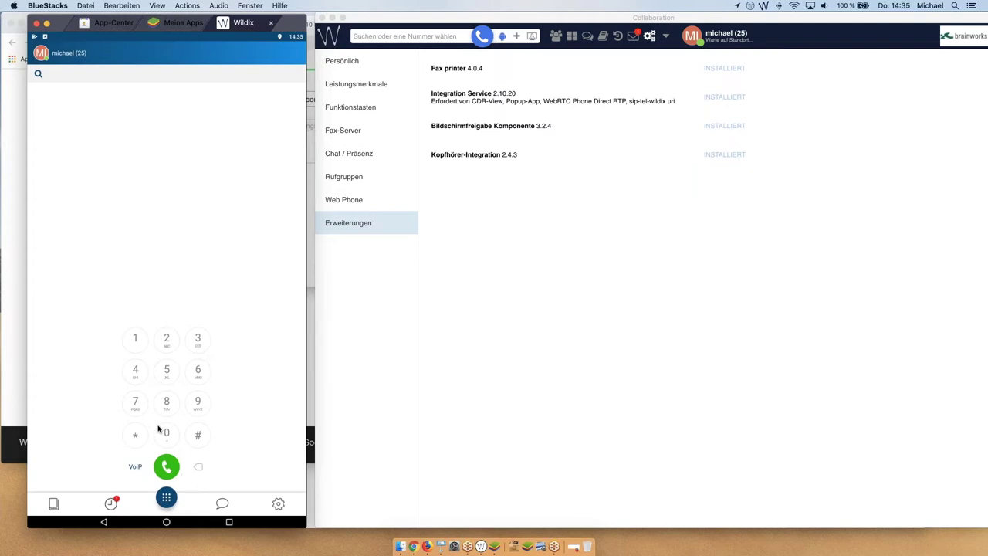
click(56, 77)
text(org)
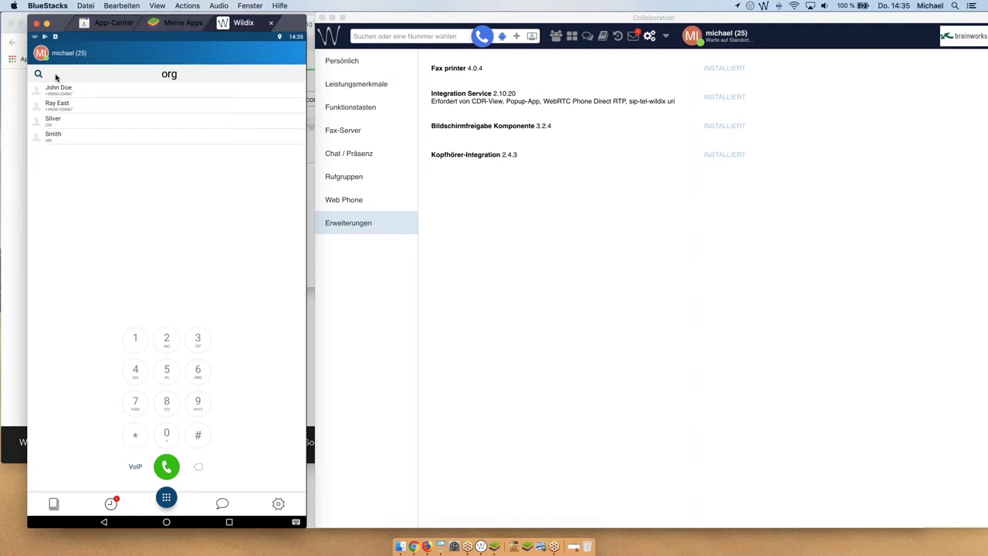
Step: Open the chat with webinaruser in the mobile app, view the attachment options and cancel them
click(223, 505)
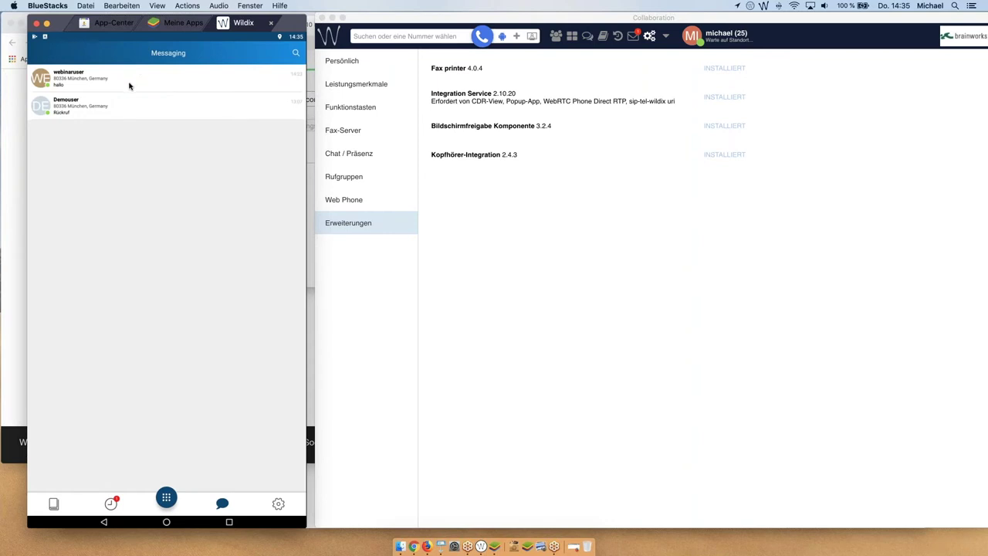
click(130, 83)
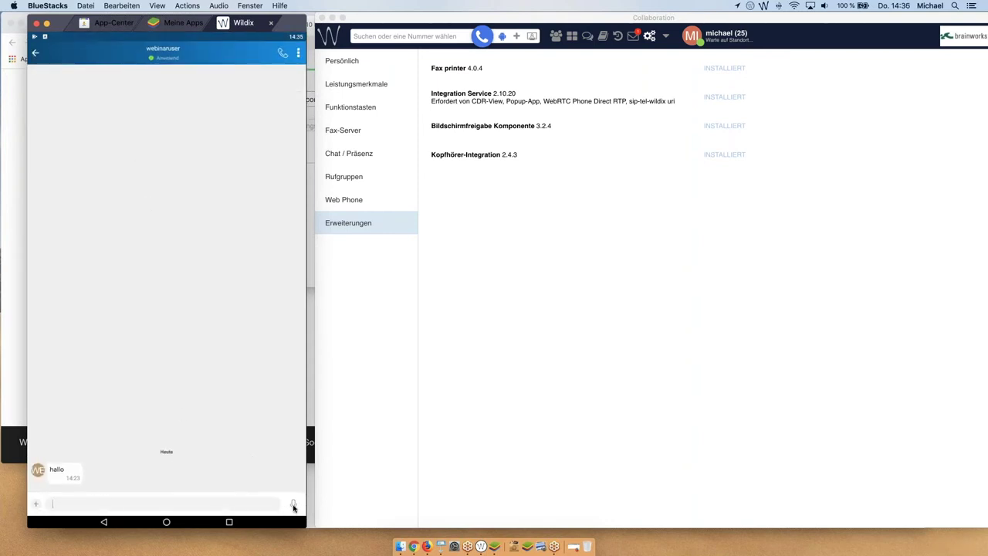
click(37, 503)
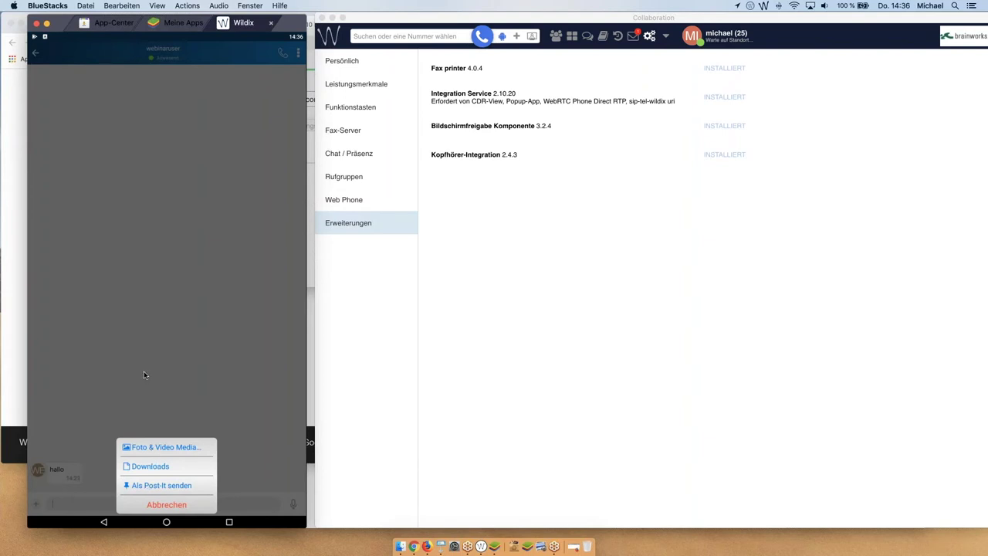
click(164, 506)
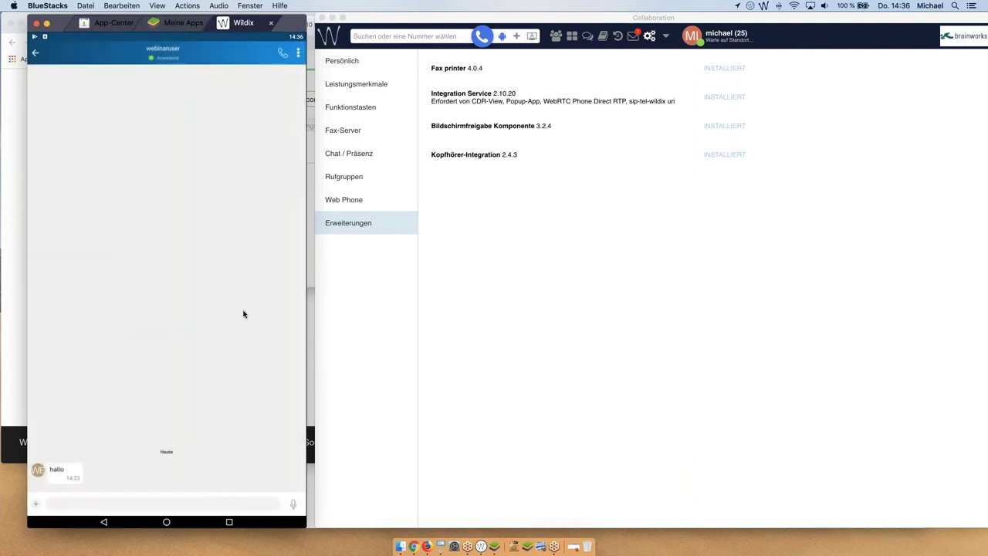
Step: Return to the Collaboration window and move it beside the mobile app window
click(561, 44)
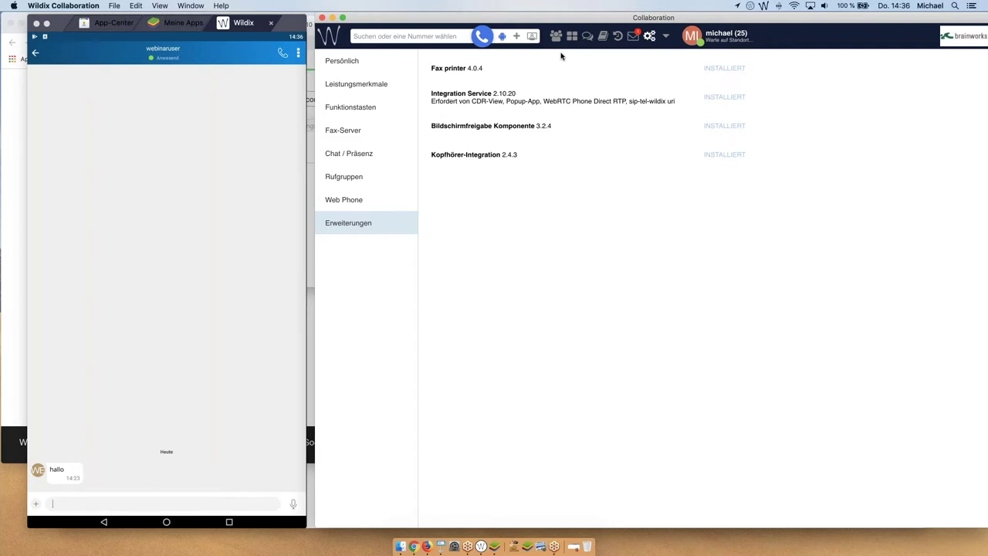
drag(465, 17, 456, 17)
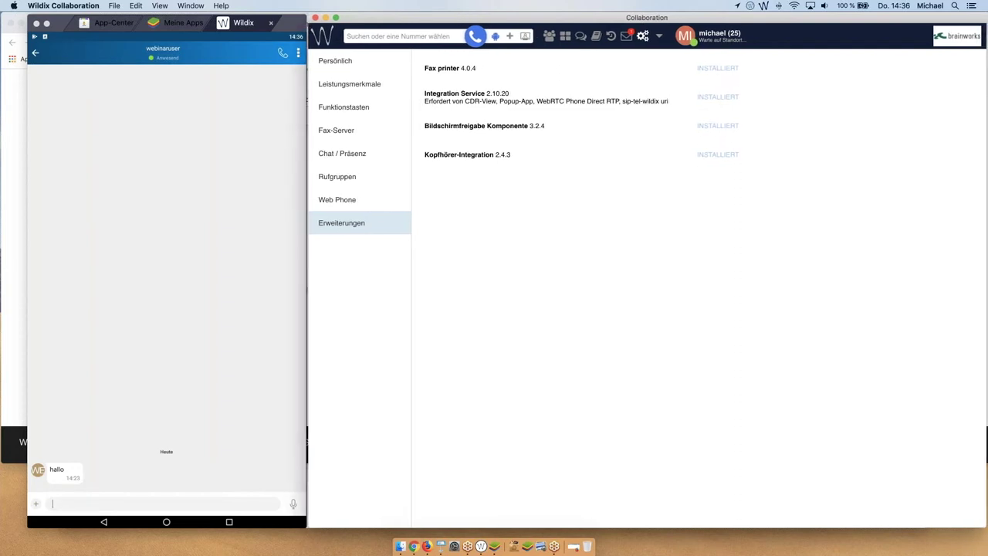